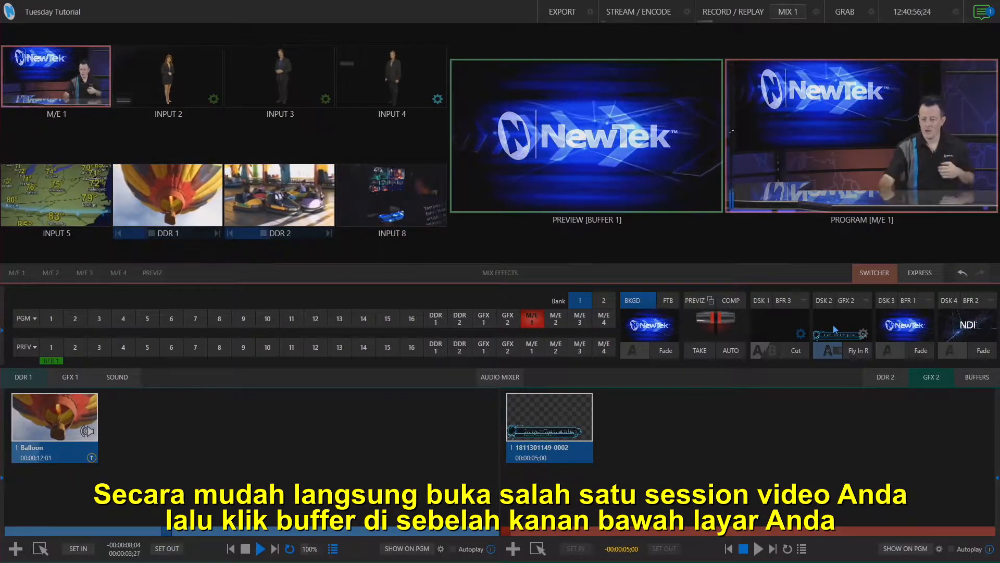
- Load the Concentric Broadcast Demo LiveGraphics title into Buffer 3 and cut it onto the program output with DSK 1
{"action": "left_click", "coordinate": [978, 379]}
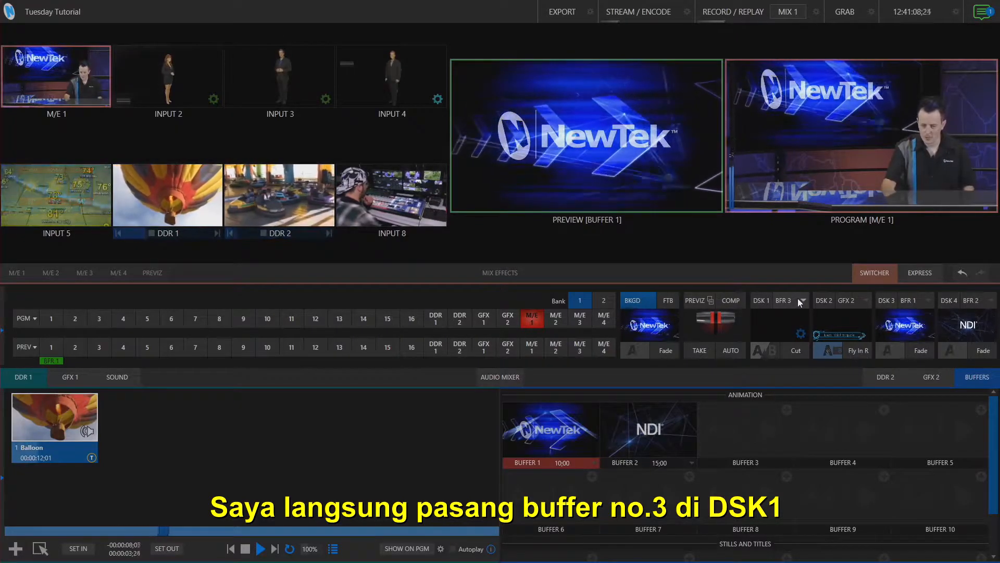
{"action": "left_click", "coordinate": [786, 409]}
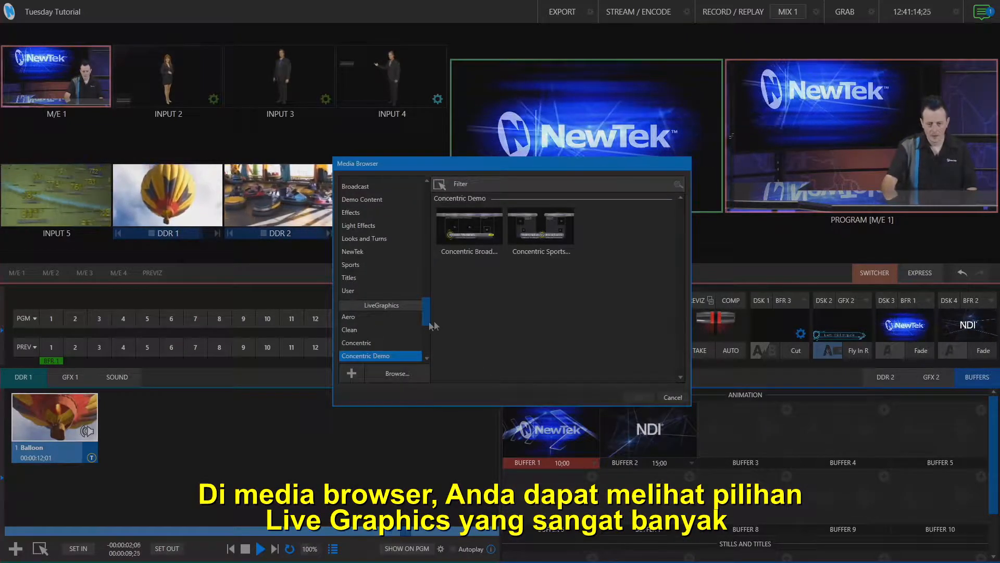
{"action": "scroll", "coordinate": [427, 314], "scroll_direction": "down", "scroll_amount": 1}
{"action": "left_click_drag", "start_coordinate": [427, 314], "coordinate": [430, 331]}
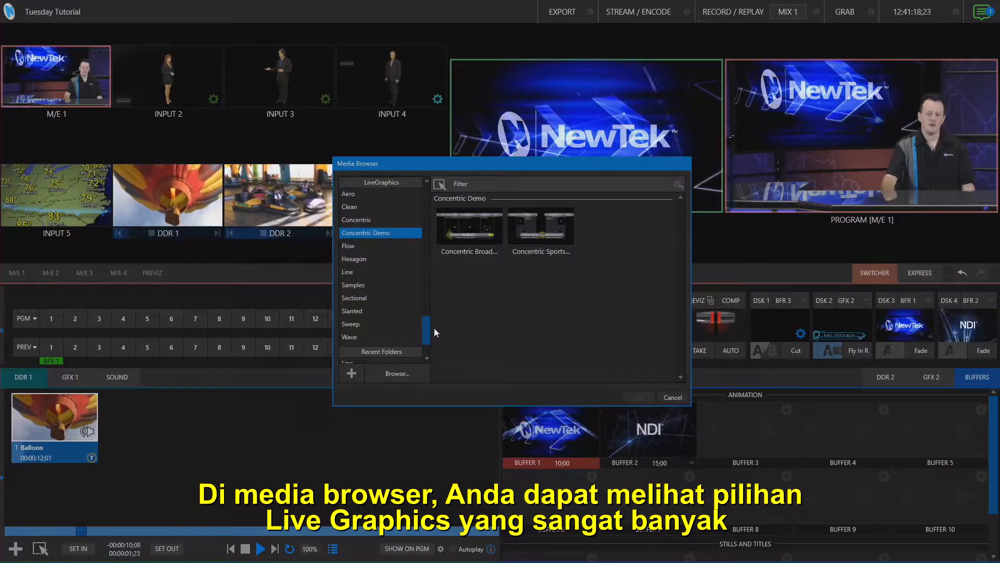
{"action": "left_click", "coordinate": [352, 206]}
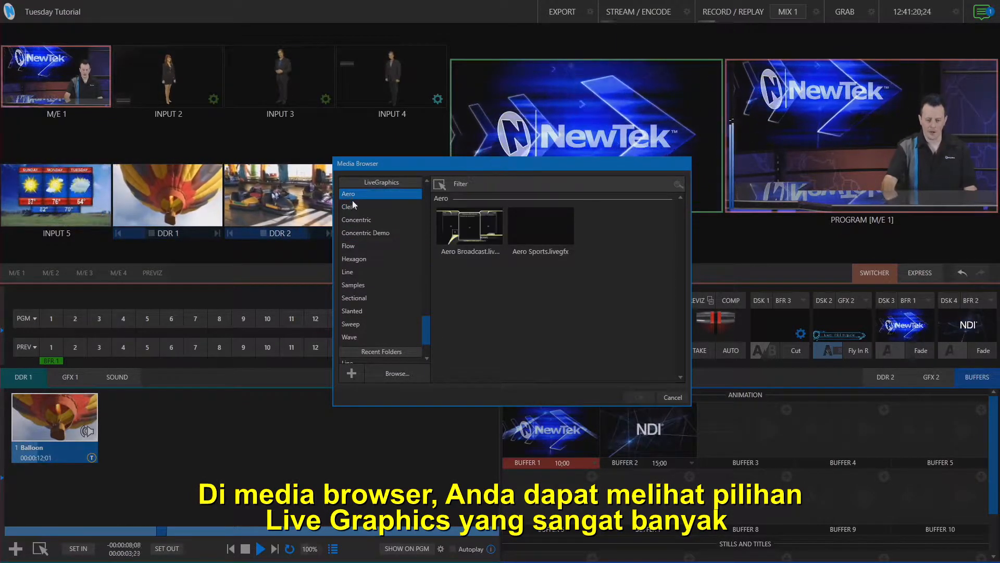
{"action": "left_click", "coordinate": [365, 232]}
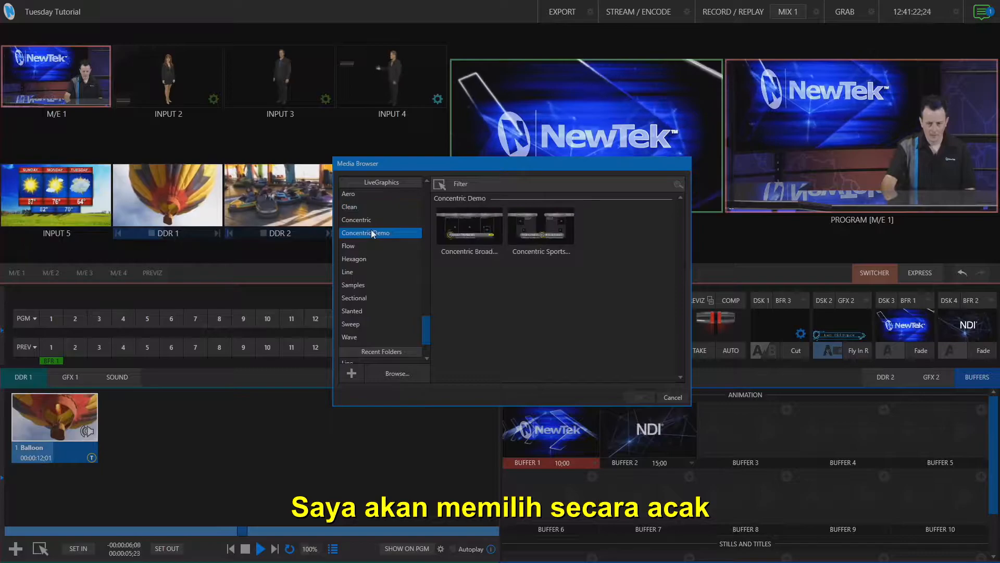
{"action": "left_click", "coordinate": [487, 240]}
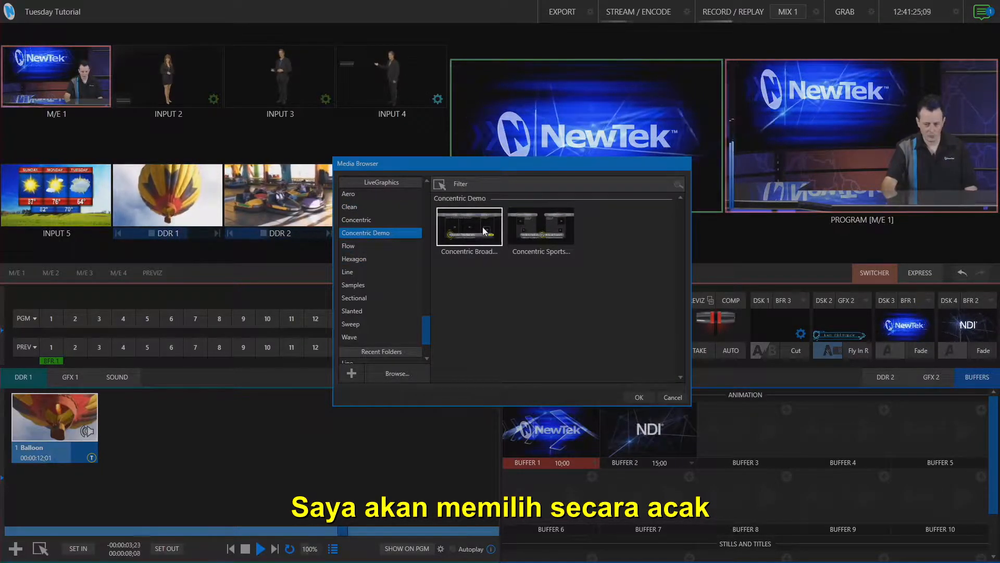
{"action": "left_click", "coordinate": [639, 397]}
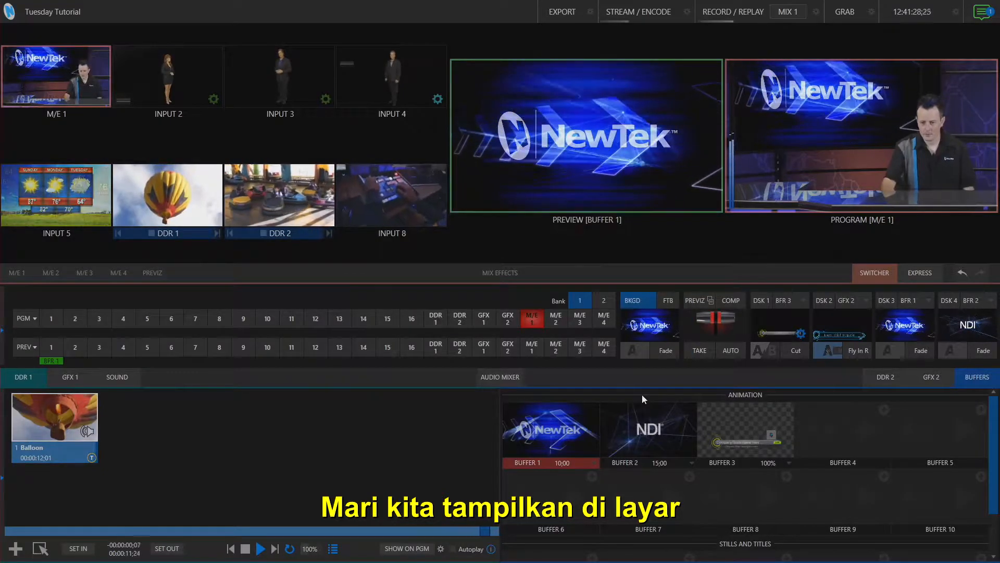
{"action": "left_click", "coordinate": [797, 350]}
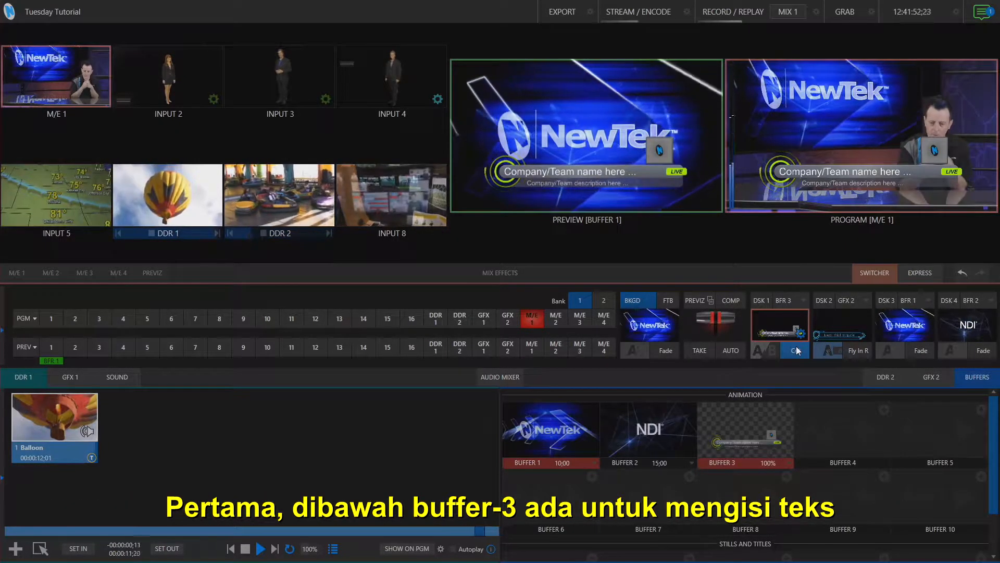
- Edit the Buffer 3 title and replace the session title name with the presenter's full name
{"action": "mouse_move", "coordinate": [731, 427]}
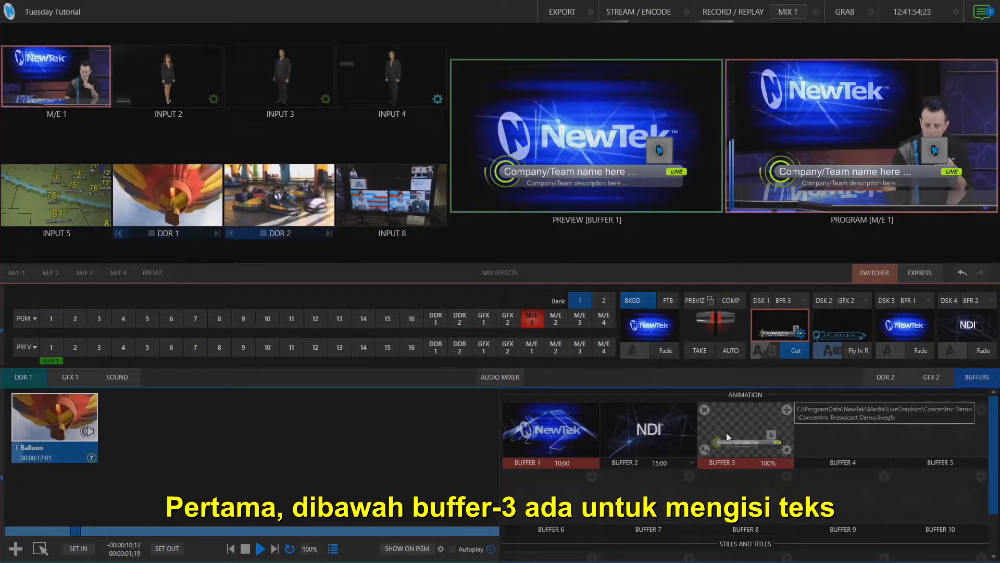
{"action": "left_click", "coordinate": [705, 449]}
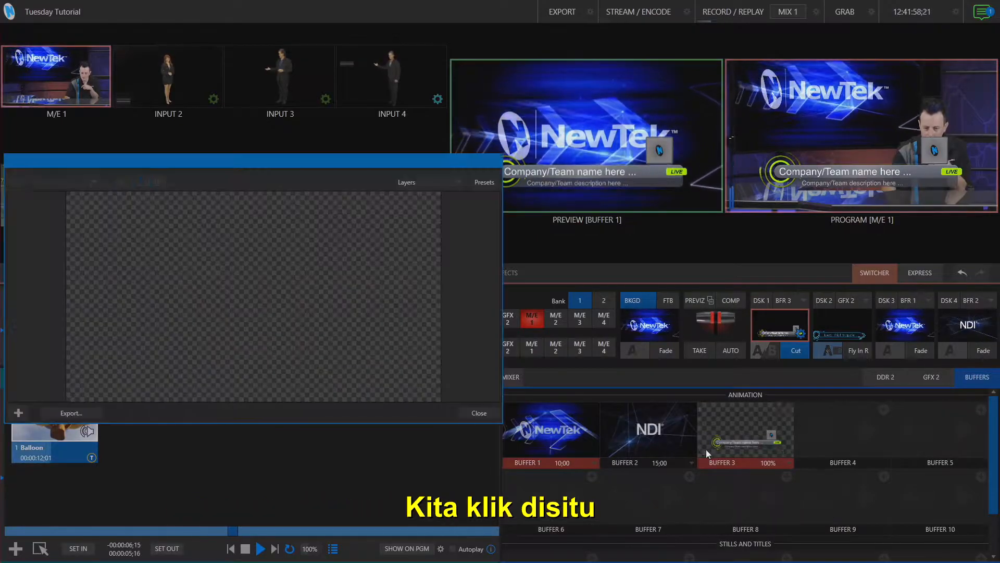
{"action": "left_click", "coordinate": [268, 344]}
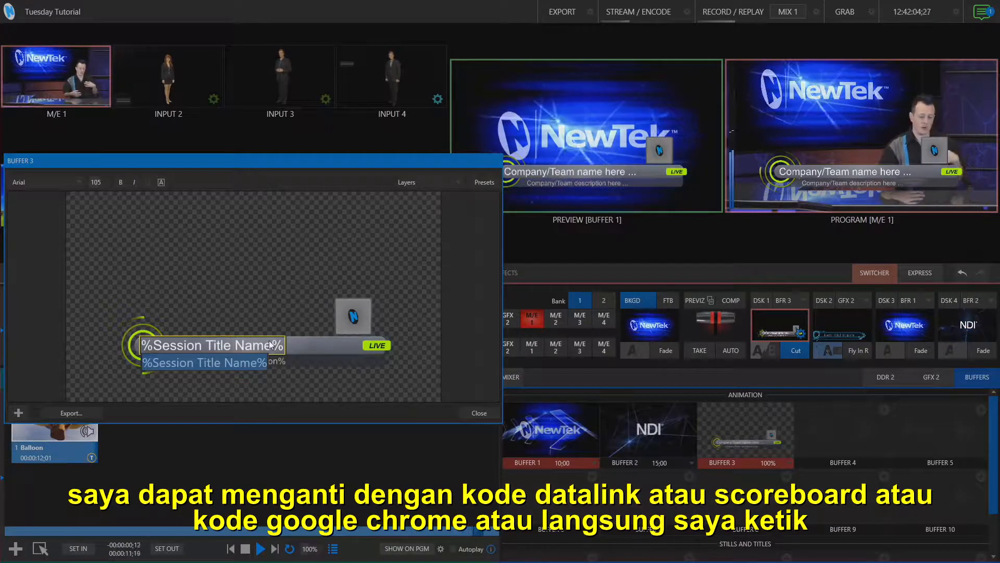
{"action": "type", "text": "R"}
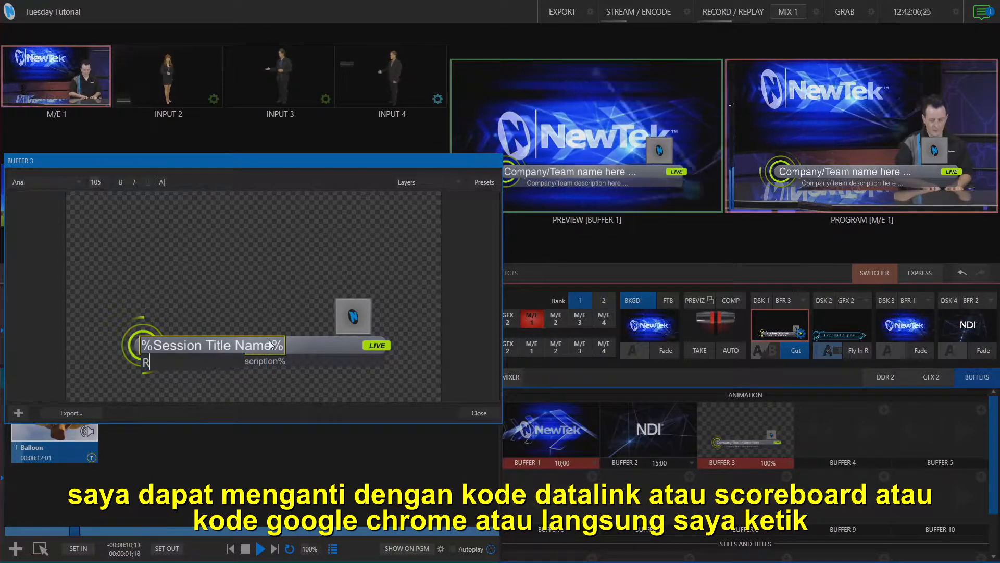
{"action": "type", "text": "ichard Eva"}
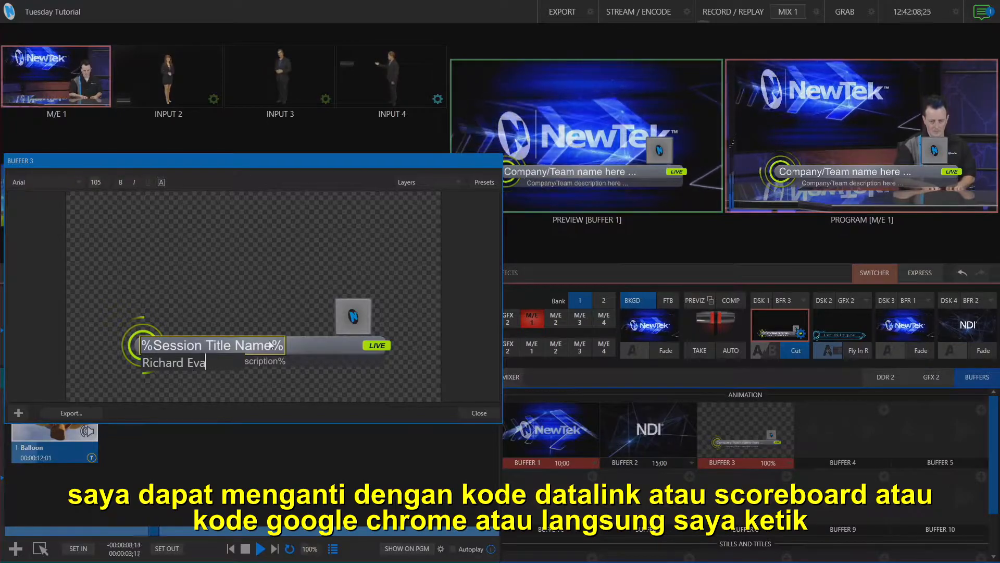
{"action": "type", "text": "ns"}
{"action": "key", "text": "Return"}
- Replace the title's description line with "Video Content Producer"
{"action": "left_click", "coordinate": [270, 358]}
{"action": "type", "text": "Video C"}
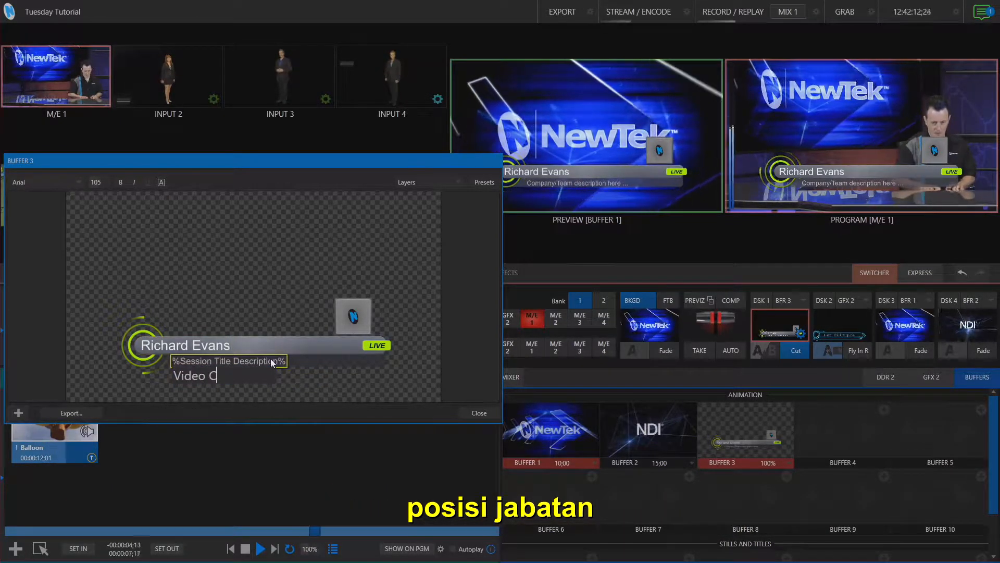
{"action": "type", "text": "ontent Pro"}
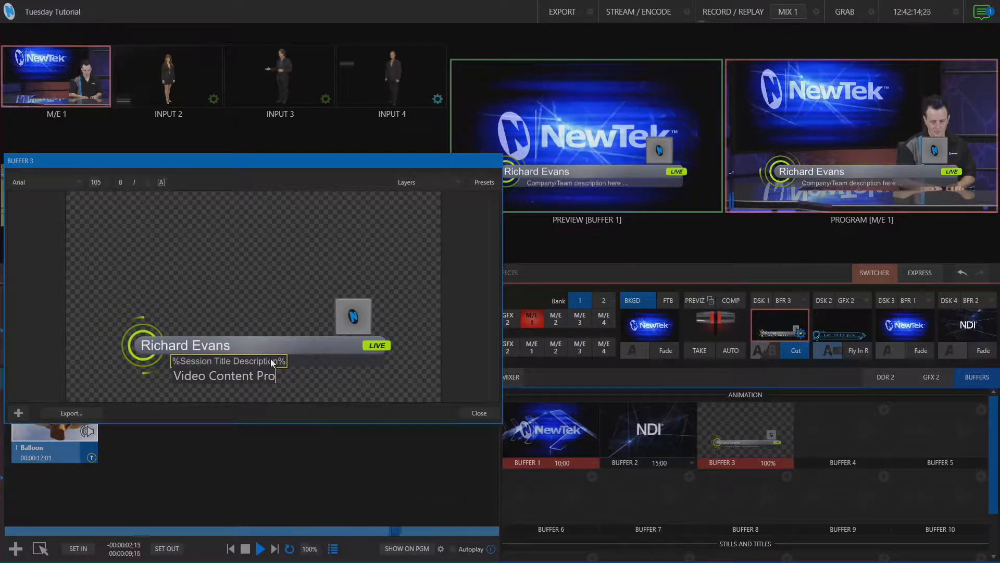
{"action": "type", "text": "ducer"}
{"action": "key", "text": "Return"}
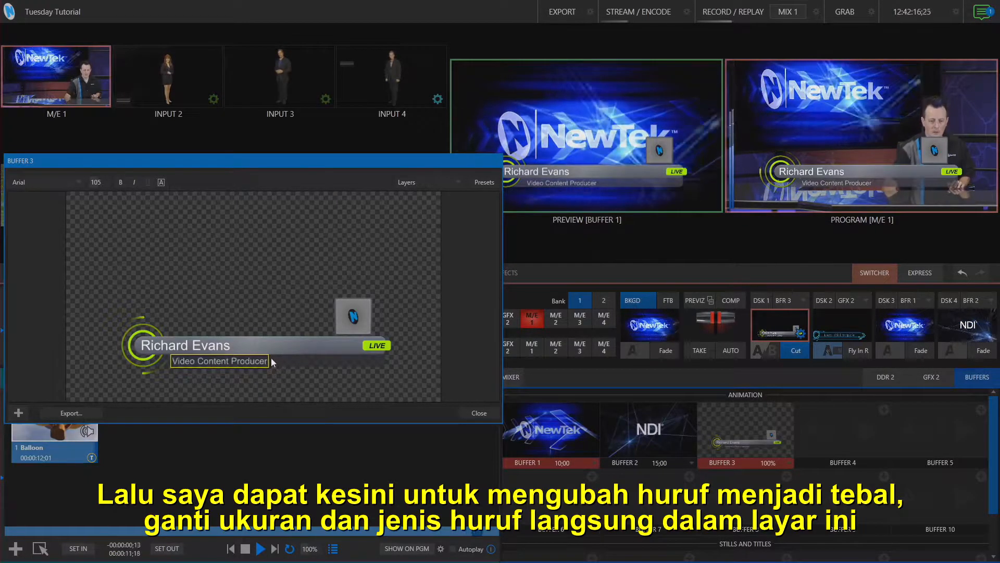
- Try bold formatting on the presenter's name, remove it again and close the title editor
{"action": "double_click", "coordinate": [200, 343]}
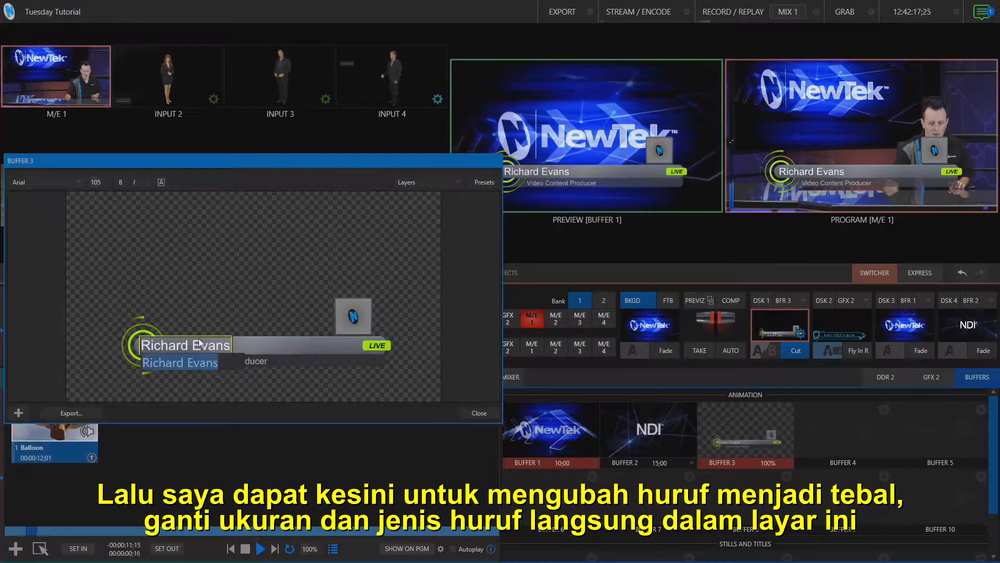
{"action": "left_click", "coordinate": [120, 181]}
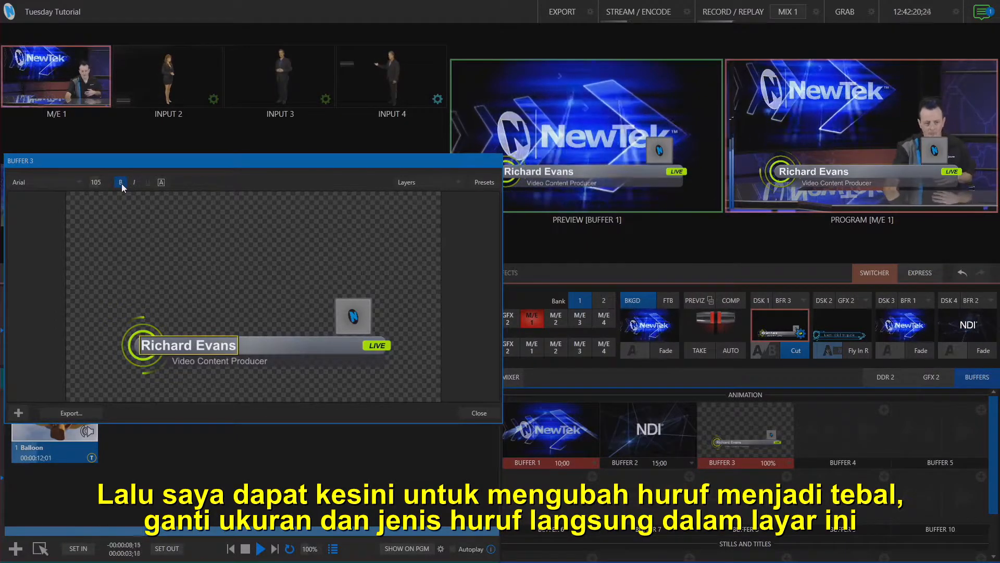
{"action": "left_click", "coordinate": [120, 182]}
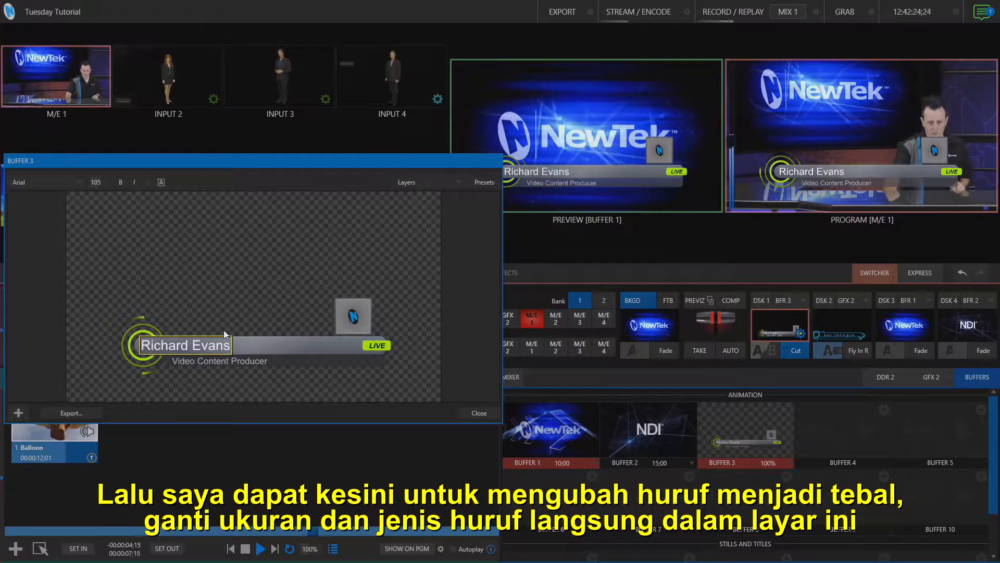
{"action": "left_click", "coordinate": [481, 413]}
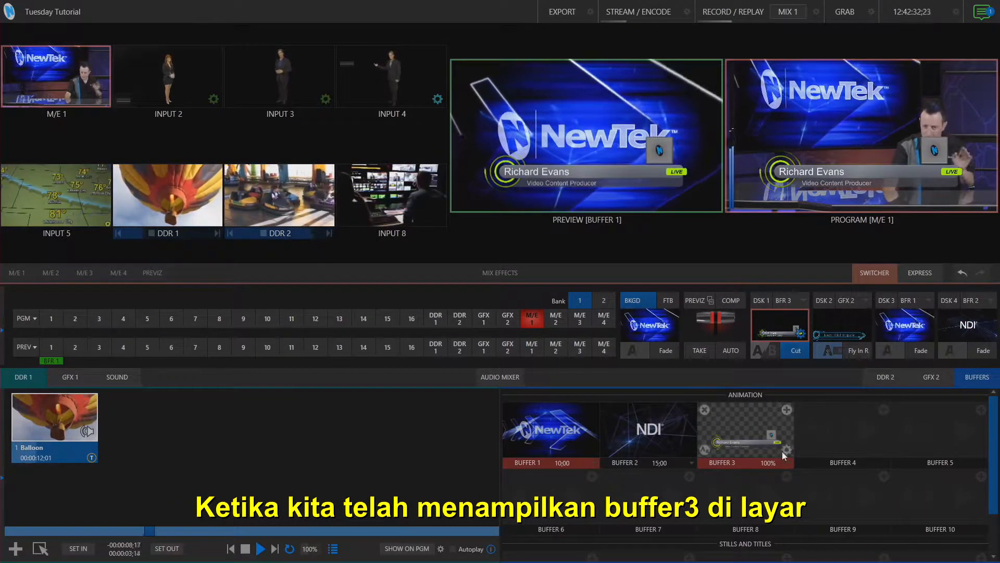
- In Buffer 3's title presets, try out several layer presets, including Off, Lower Third and OTS Bug Right, and return to Lower Third
{"action": "mouse_move", "coordinate": [787, 452]}
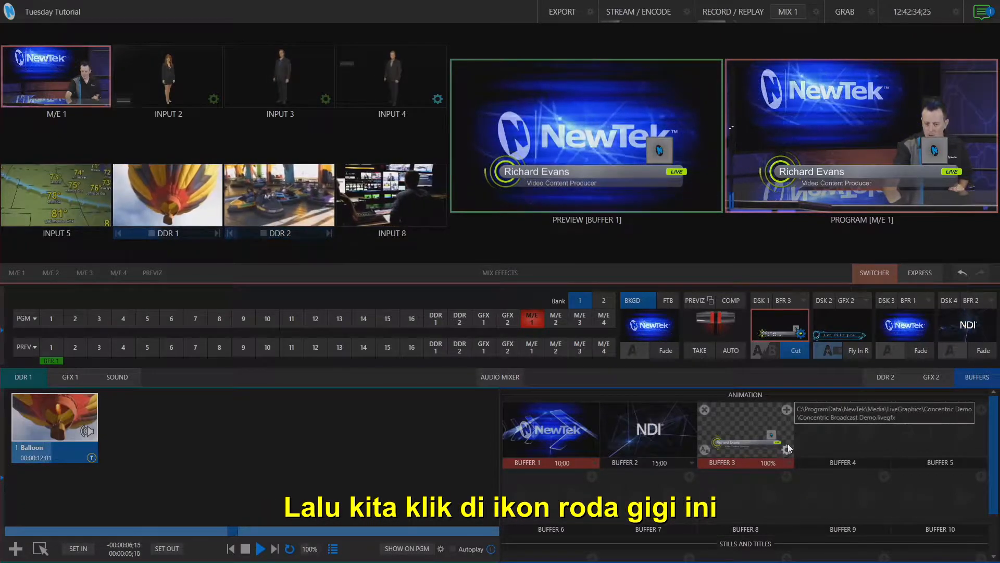
{"action": "left_click", "coordinate": [787, 450]}
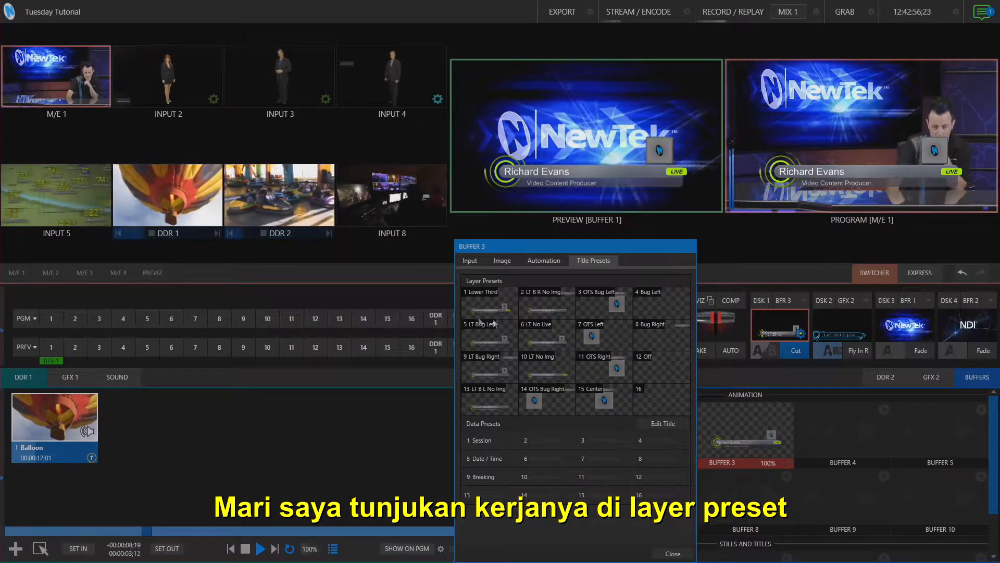
{"action": "left_click", "coordinate": [668, 371]}
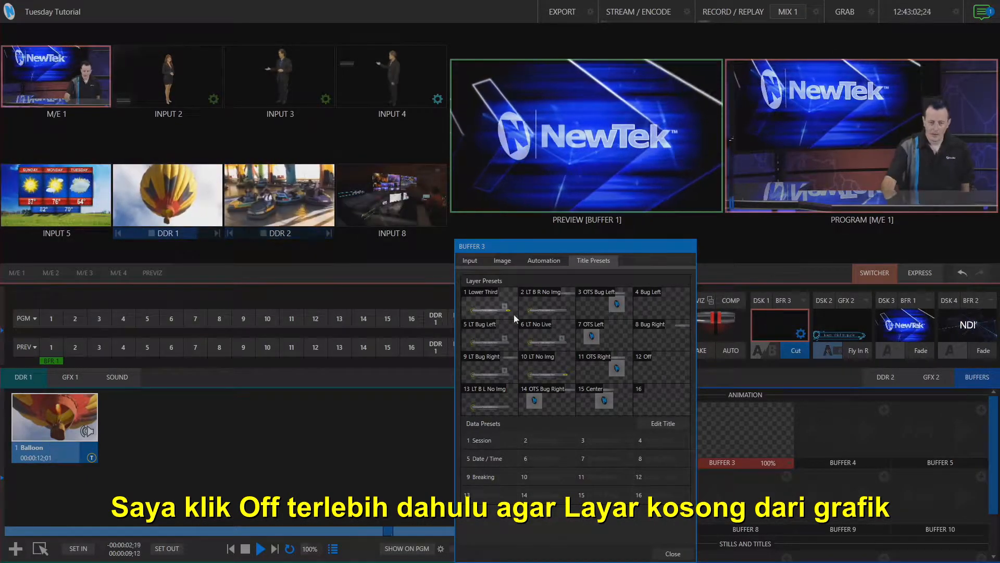
{"action": "left_click", "coordinate": [492, 309]}
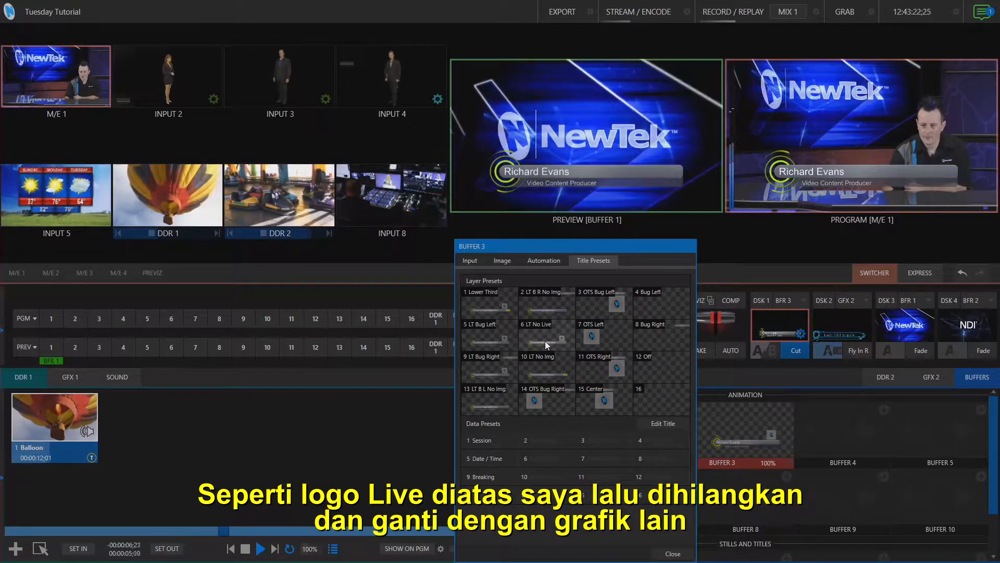
{"action": "left_click", "coordinate": [530, 385]}
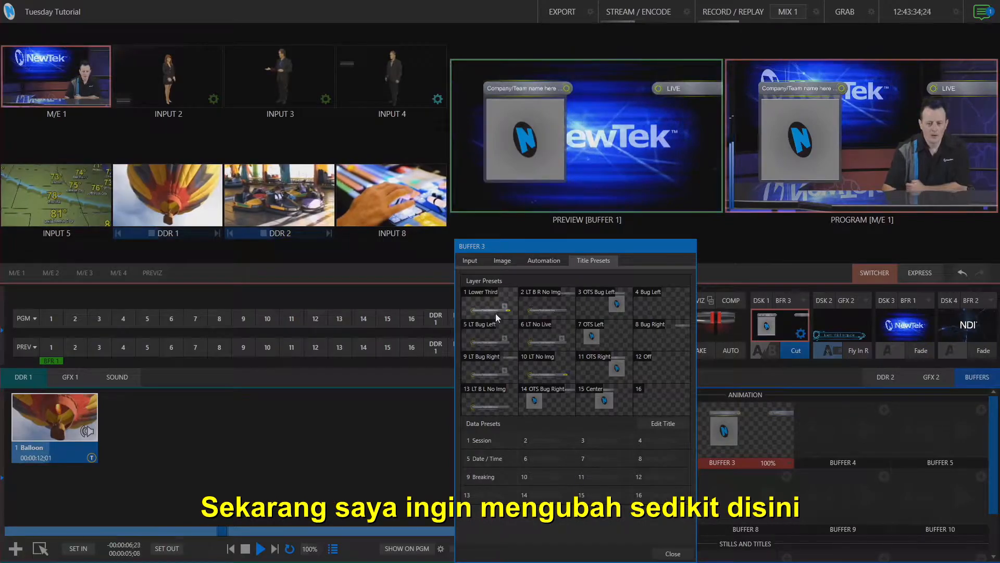
{"action": "left_click", "coordinate": [481, 298]}
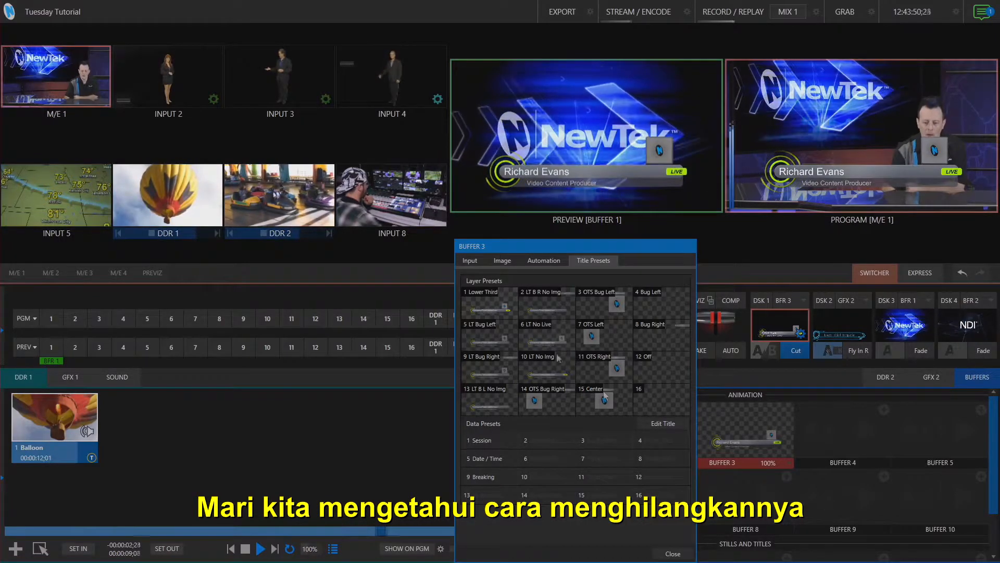
- Open the Buffer 3 title for editing and look through its list of available layers
{"action": "left_click", "coordinate": [664, 422]}
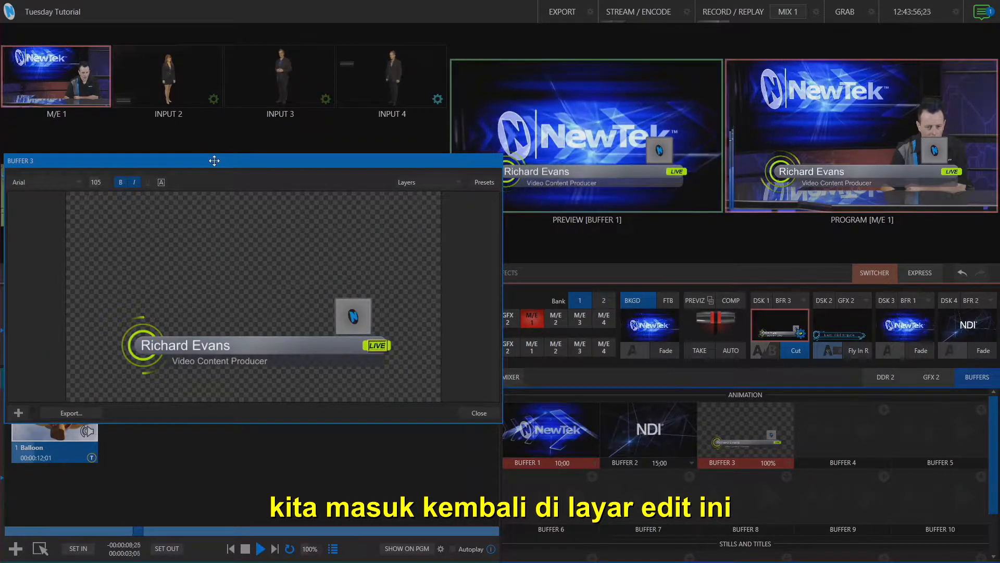
{"action": "left_click", "coordinate": [422, 183]}
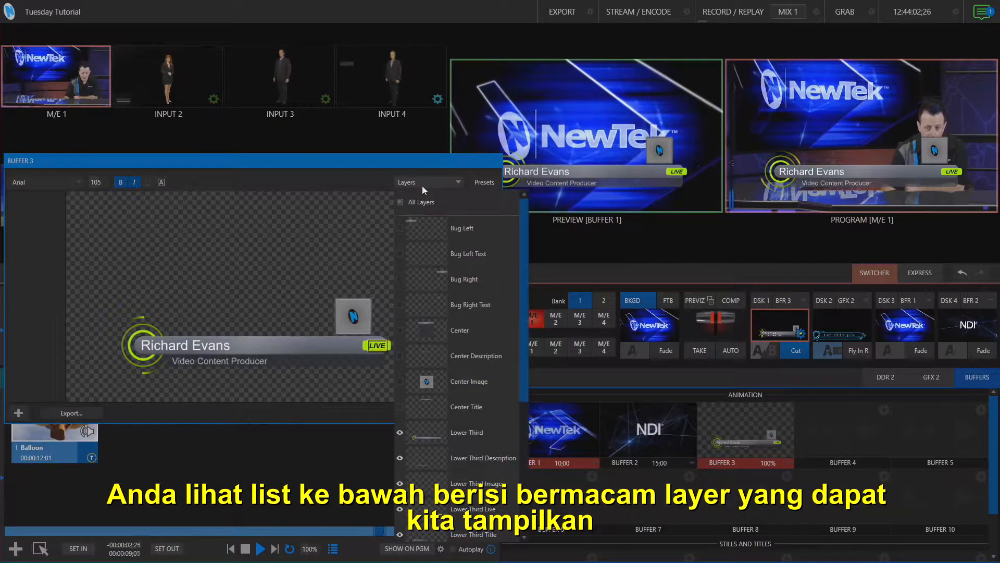
{"action": "scroll", "coordinate": [523, 265], "scroll_direction": "down", "scroll_amount": 1}
{"action": "scroll", "coordinate": [523, 264], "scroll_direction": "down", "scroll_amount": 8}
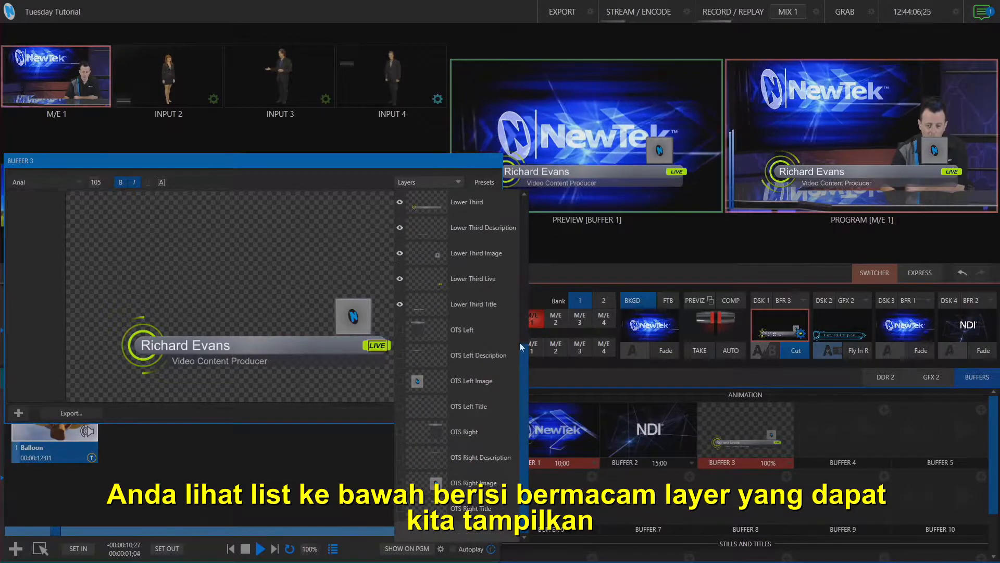
{"action": "scroll", "coordinate": [519, 224], "scroll_direction": "up", "scroll_amount": 9}
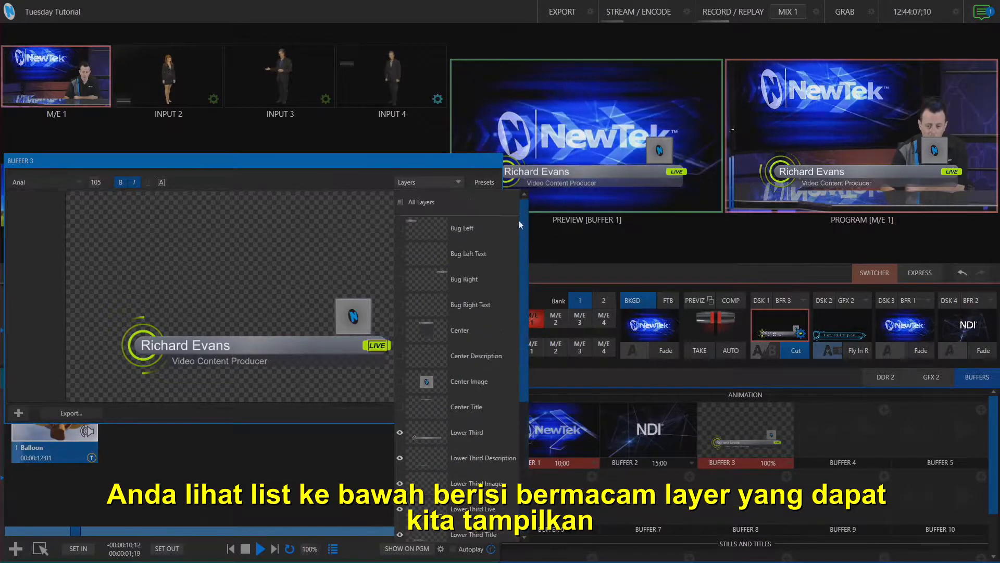
- Try showing the Bug Left graphic and text layers, and hide them again
{"action": "left_click", "coordinate": [474, 230]}
{"action": "left_click", "coordinate": [481, 252]}
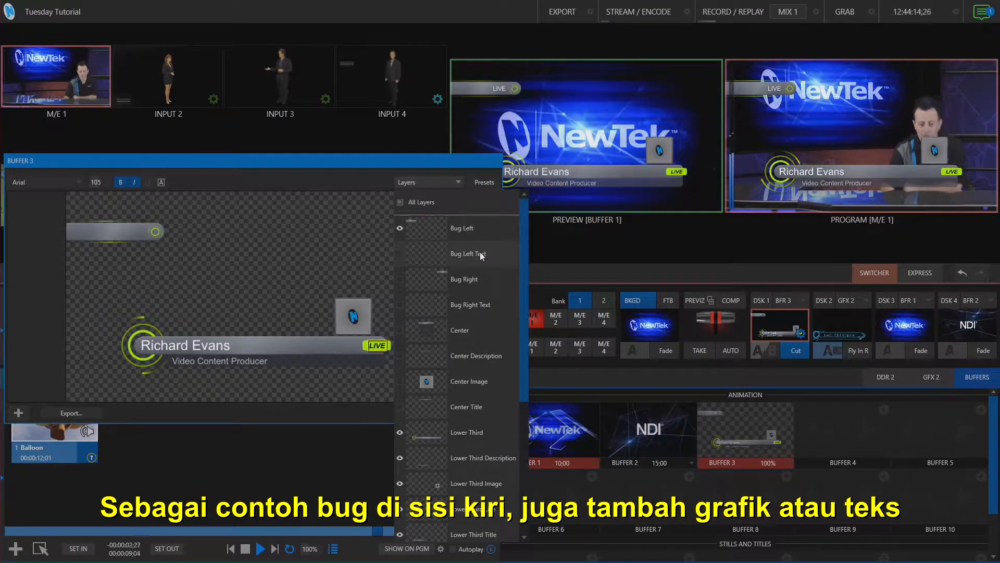
{"action": "left_click", "coordinate": [477, 226]}
- Hide the Lower Third Image layer of the title and close the layer list
{"action": "left_click_drag", "start_coordinate": [522, 244], "coordinate": [522, 336]}
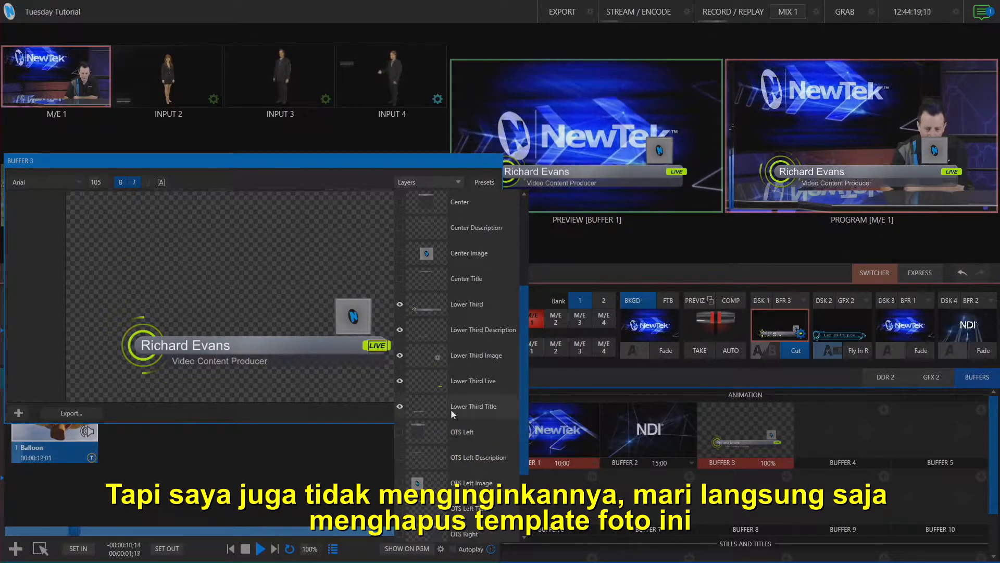
{"action": "left_click", "coordinate": [402, 357]}
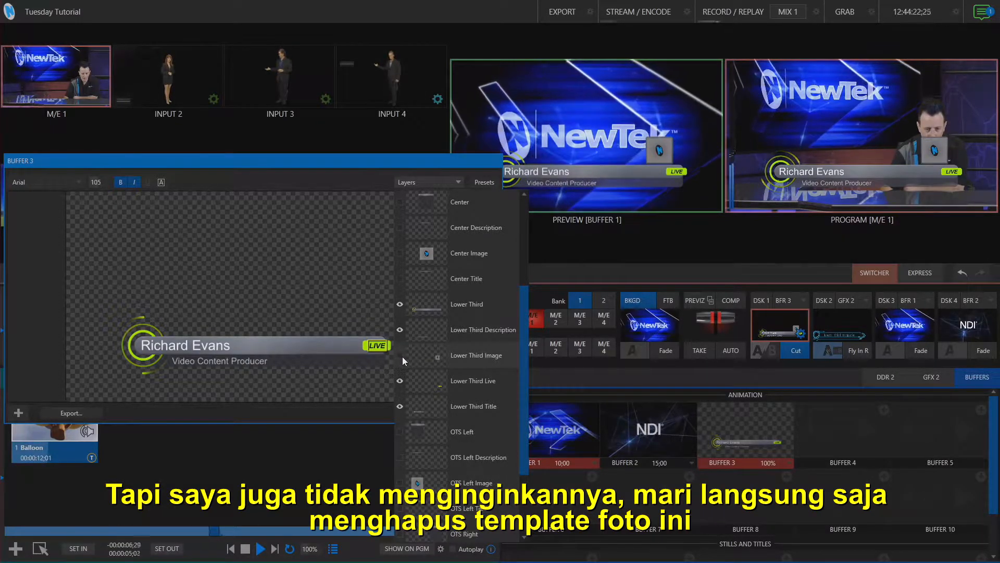
{"action": "left_click", "coordinate": [342, 159]}
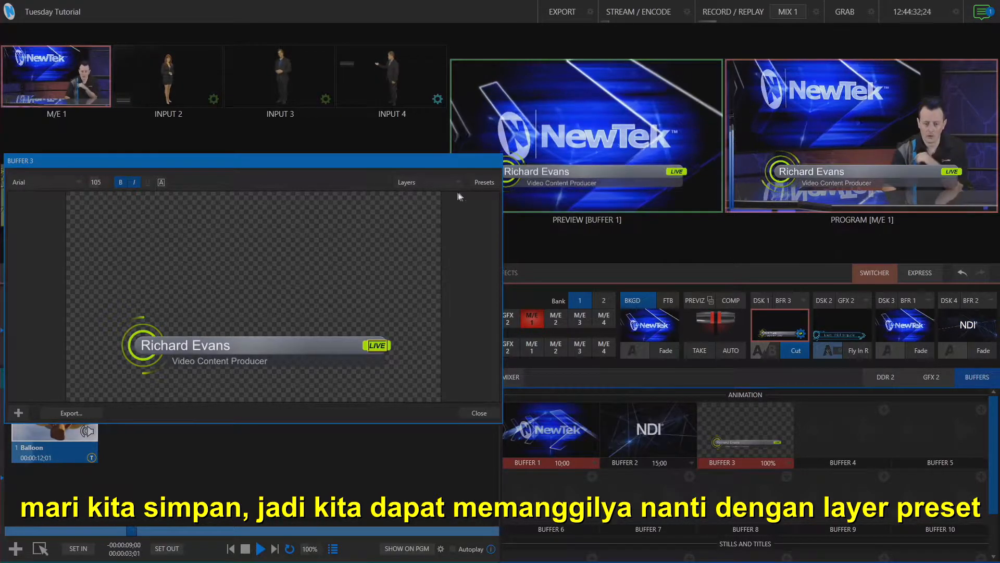
- Save the current arrangement as layer preset 16 and name it with the presenter's first name followed by "lower third"
{"action": "left_click", "coordinate": [483, 182]}
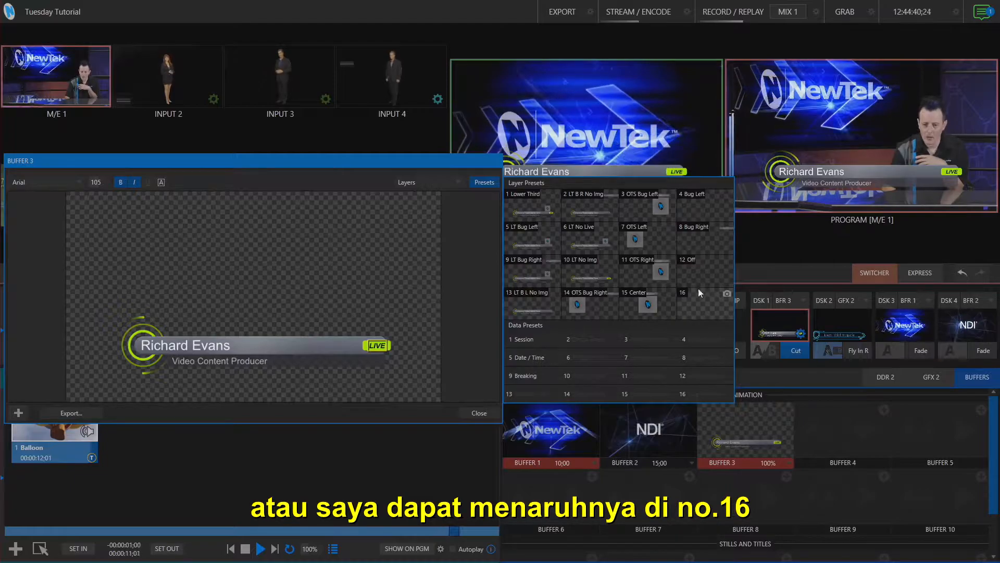
{"action": "left_click", "coordinate": [727, 294]}
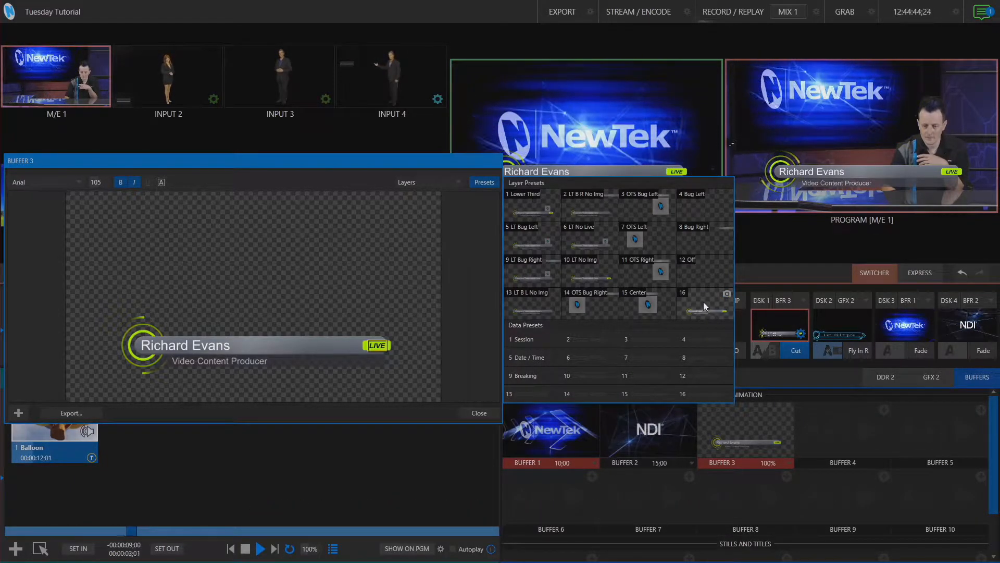
{"action": "right_click", "coordinate": [704, 305]}
{"action": "left_click", "coordinate": [714, 310]}
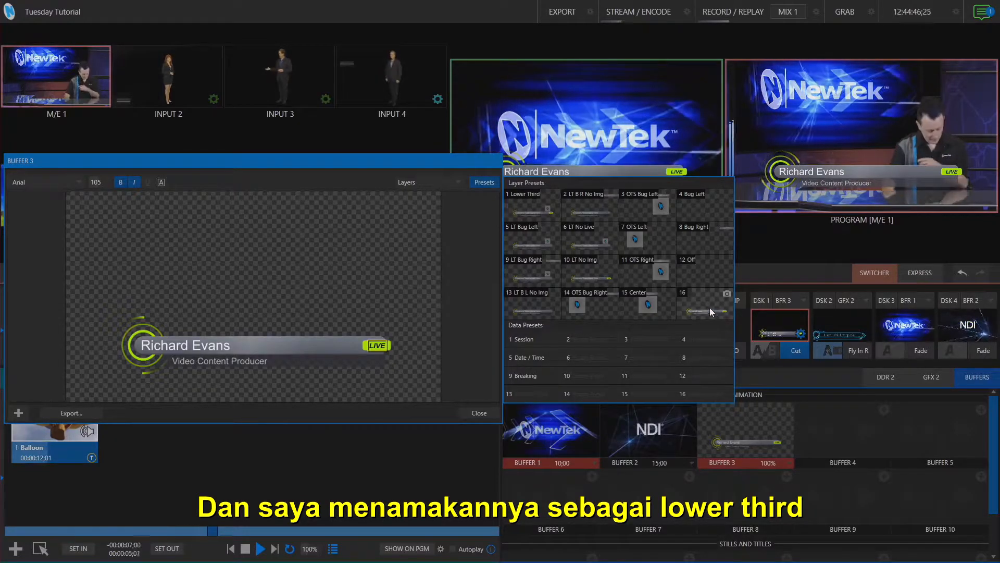
{"action": "type", "text": "richard"}
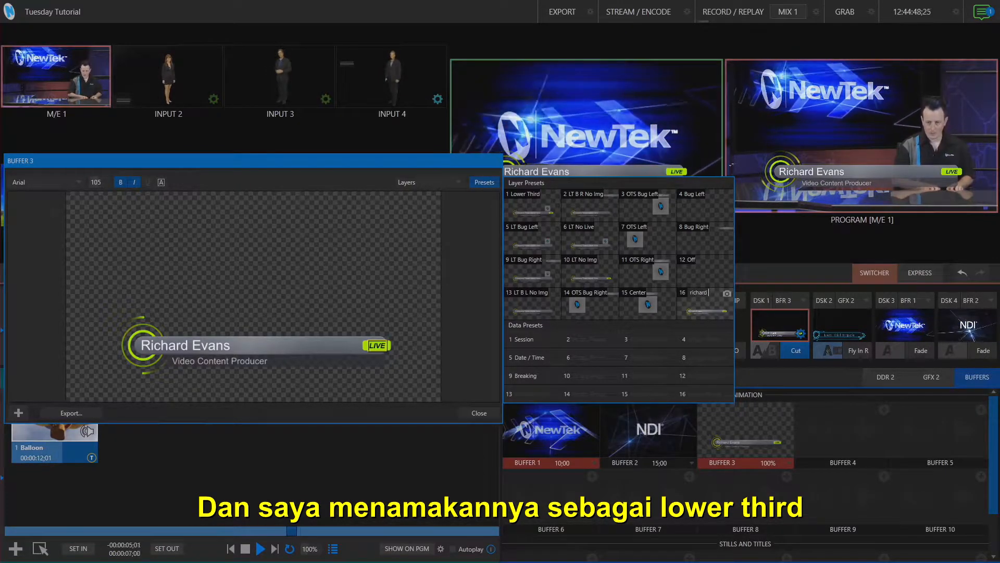
{"action": "type", "text": " lower third"}
{"action": "key", "text": "Return"}
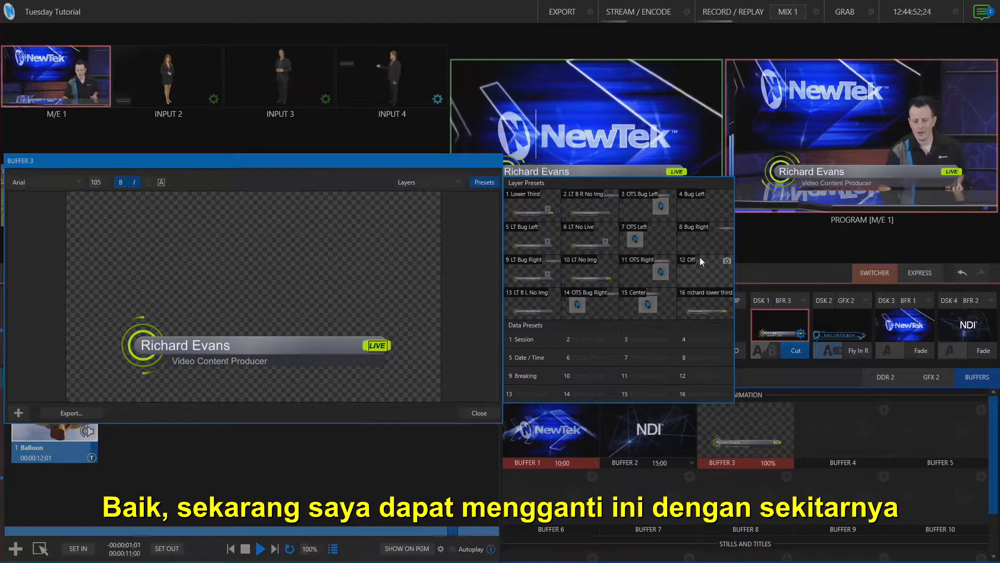
- Switch the title to the Bug Right layer preset and recall the custom lower third from layer preset 16
{"action": "left_click", "coordinate": [704, 240]}
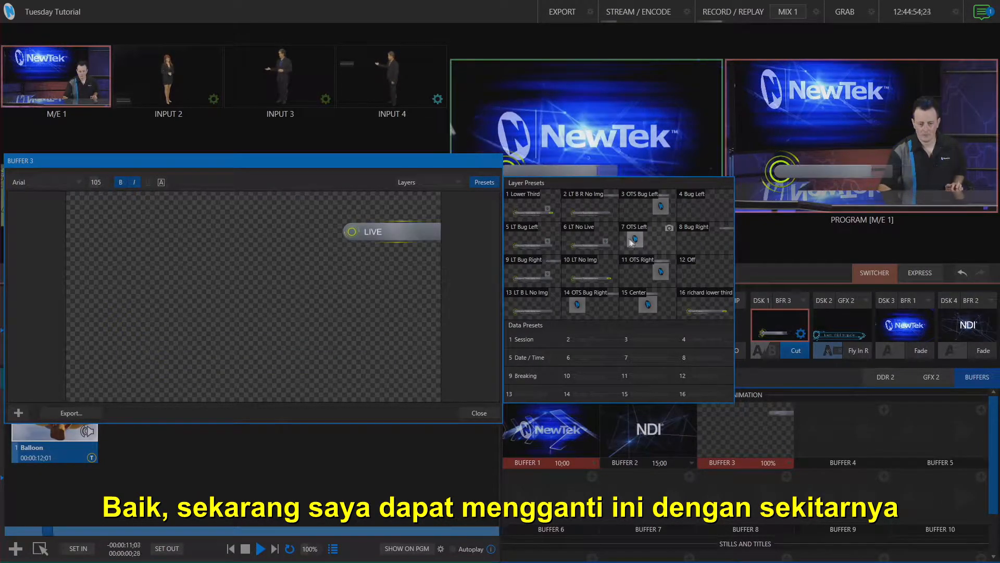
{"action": "left_click", "coordinate": [696, 308]}
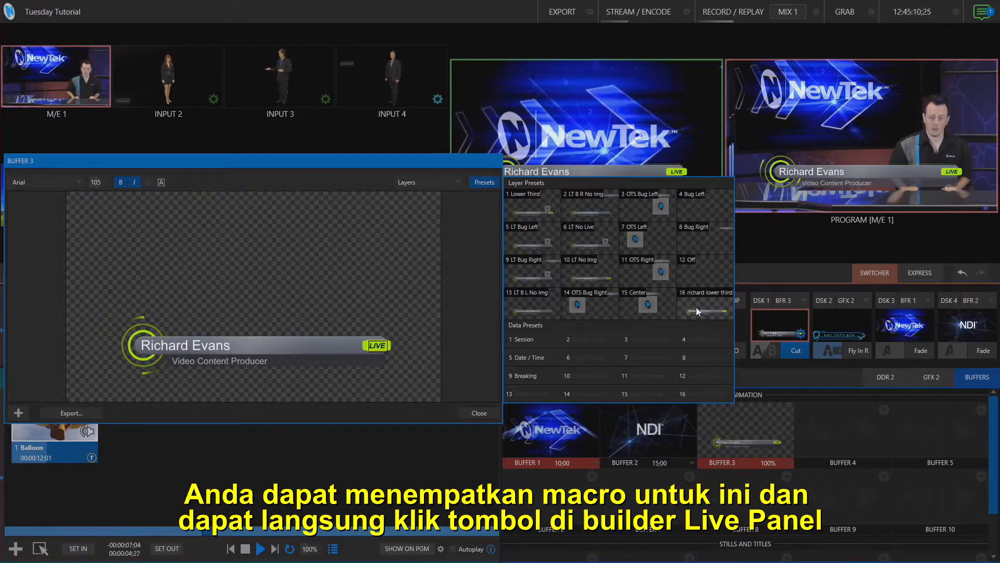
{"action": "mouse_move", "coordinate": [644, 304]}
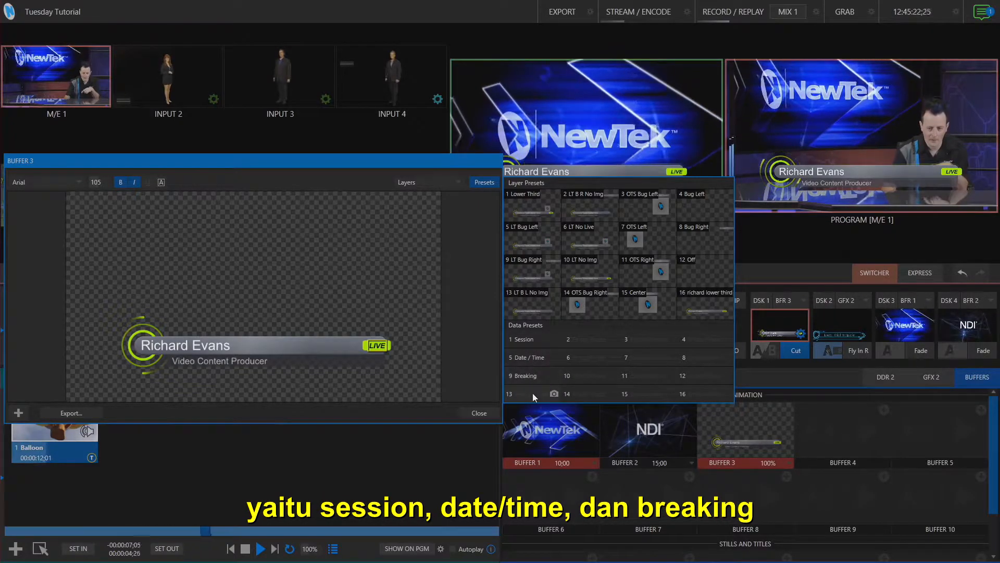
- Store the title's current text as data preset 2 and name it with the presenter's first name
{"action": "left_click", "coordinate": [612, 339]}
{"action": "left_click", "coordinate": [598, 350]}
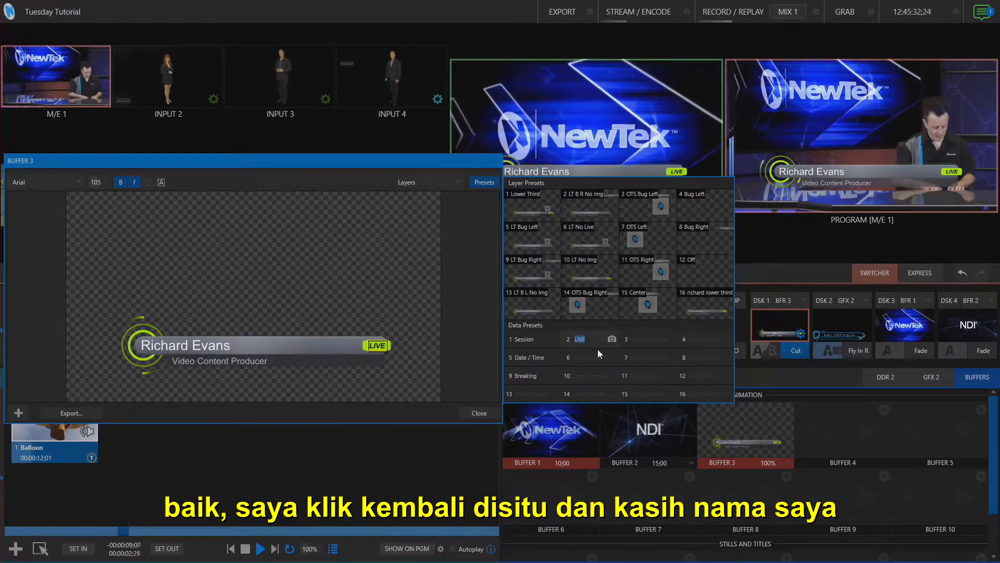
{"action": "type", "text": "Richard"}
{"action": "key", "text": "Return"}
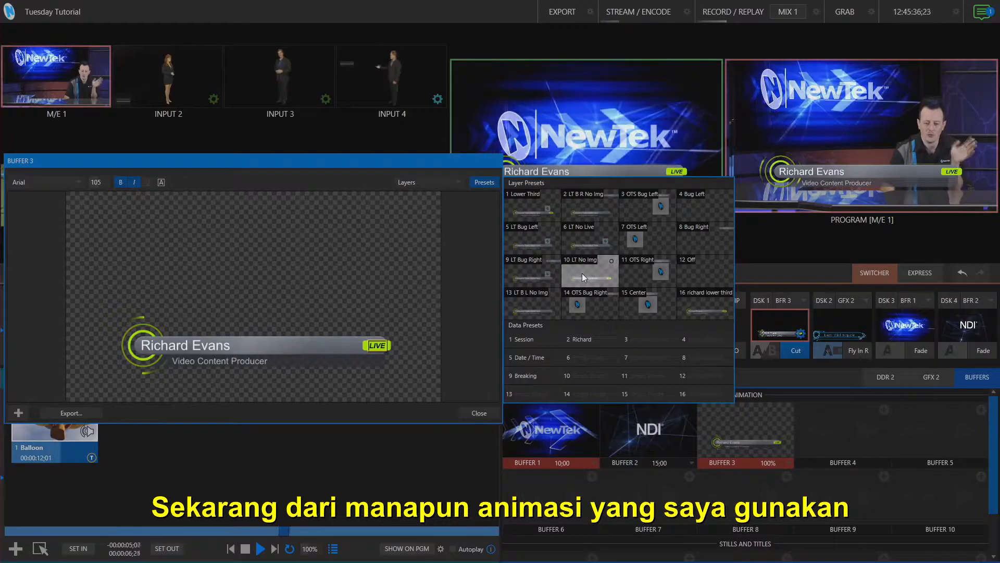
- Try the LT No Live layer preset and the Date / Time and Breaking data presets, returning to layer preset 16 and data preset 2
{"action": "left_click", "coordinate": [590, 239]}
{"action": "left_click", "coordinate": [698, 302]}
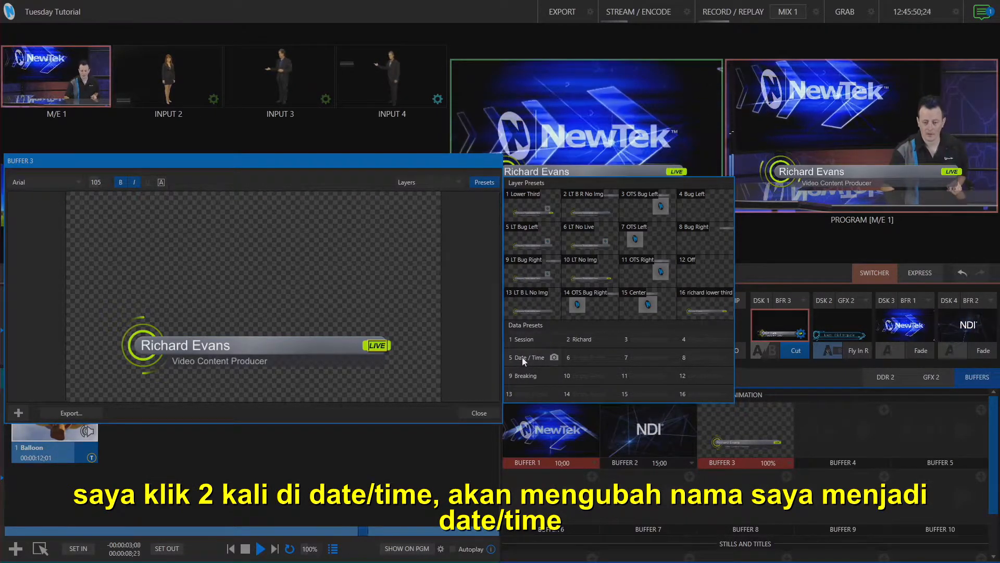
{"action": "double_click", "coordinate": [523, 358]}
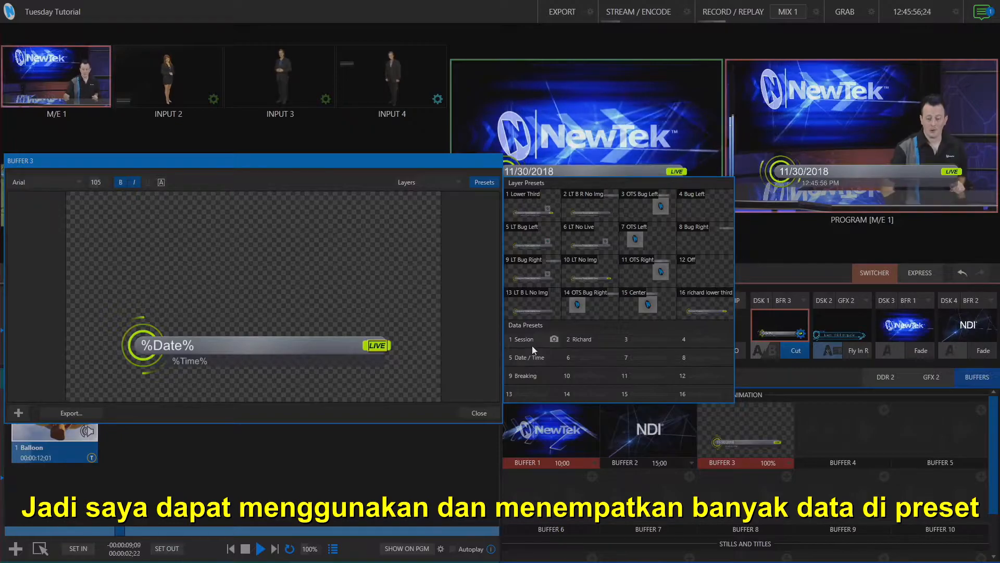
{"action": "double_click", "coordinate": [529, 375]}
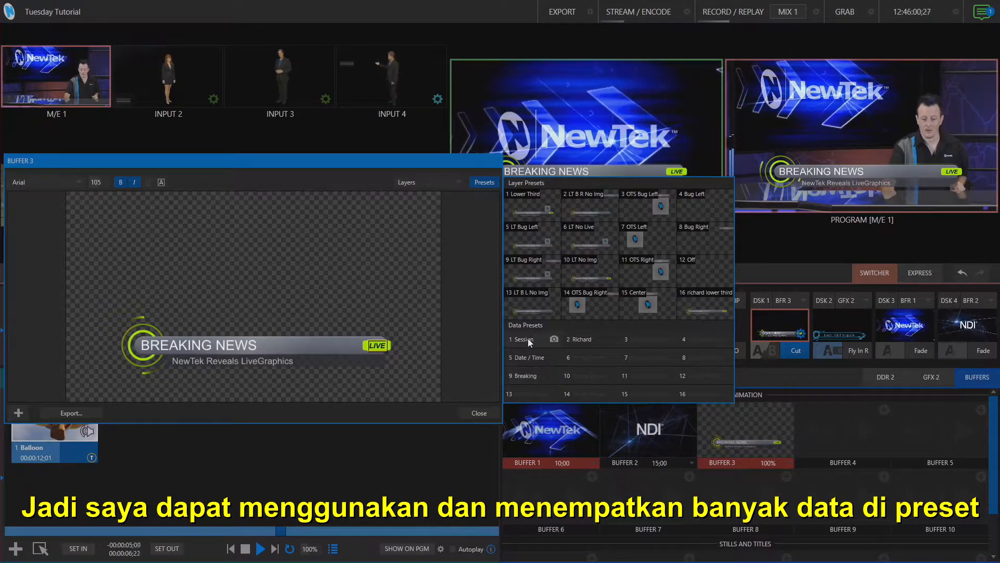
{"action": "double_click", "coordinate": [587, 341]}
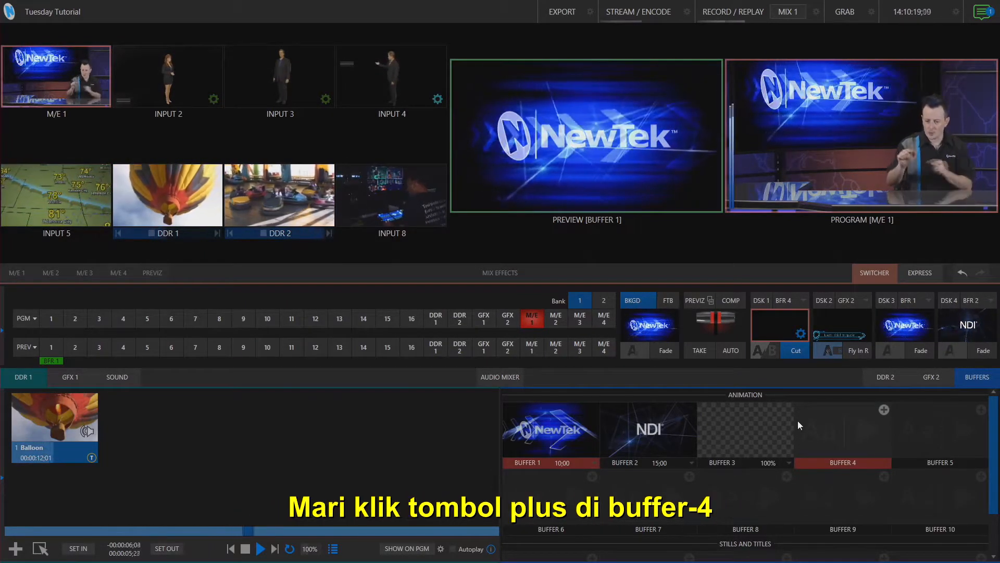
- Load the Storm Warning animation from the LiveGraphics Samples into Buffer 4
{"action": "left_click", "coordinate": [886, 409]}
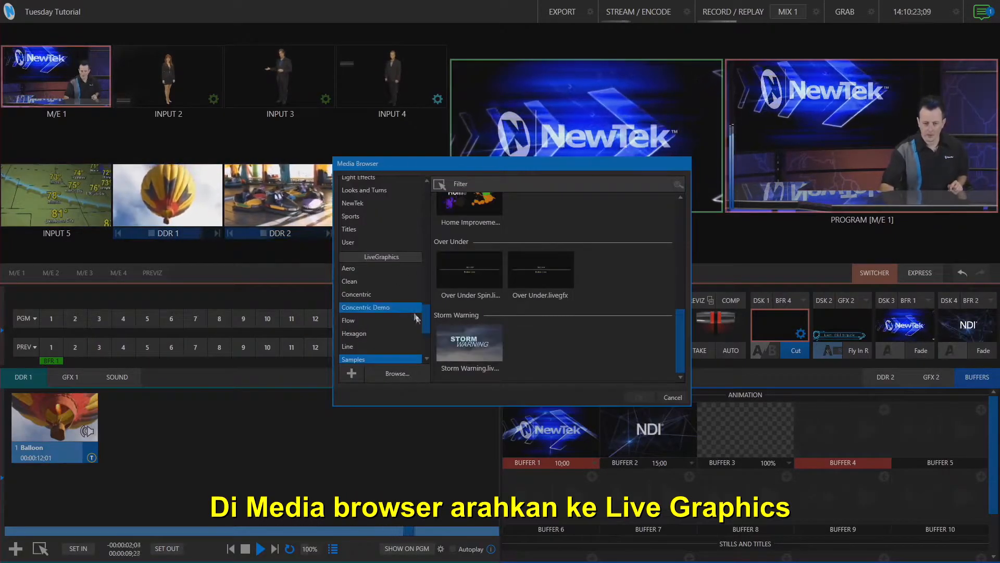
{"action": "left_click_drag", "start_coordinate": [427, 317], "coordinate": [389, 239]}
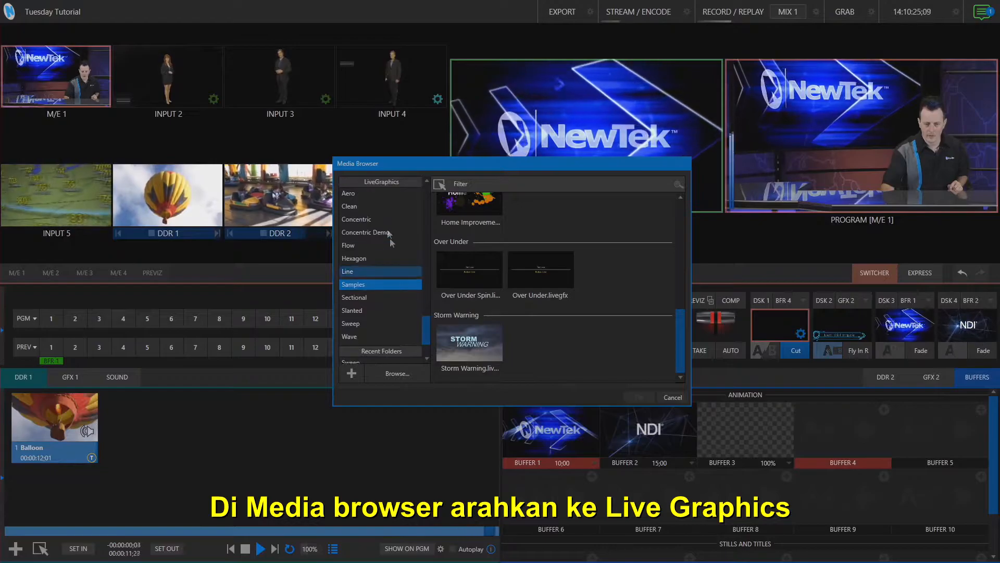
{"action": "left_click", "coordinate": [374, 192]}
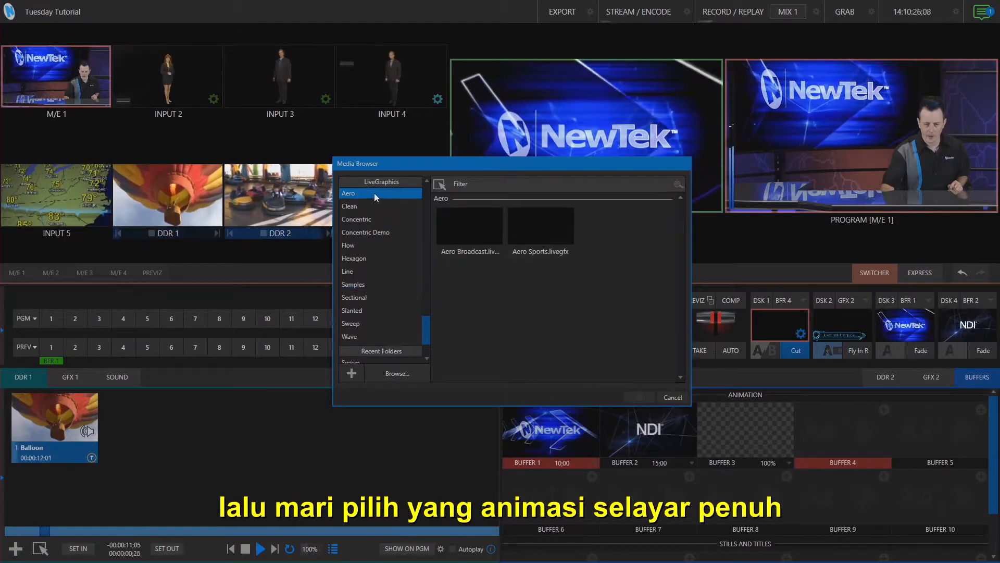
{"action": "left_click", "coordinate": [375, 285]}
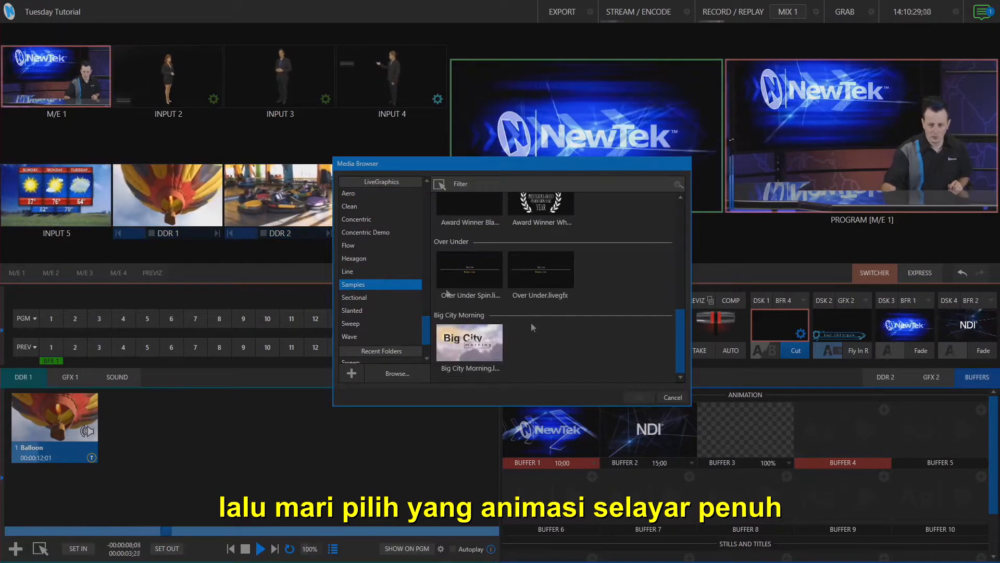
{"action": "left_click_drag", "start_coordinate": [681, 351], "coordinate": [668, 227]}
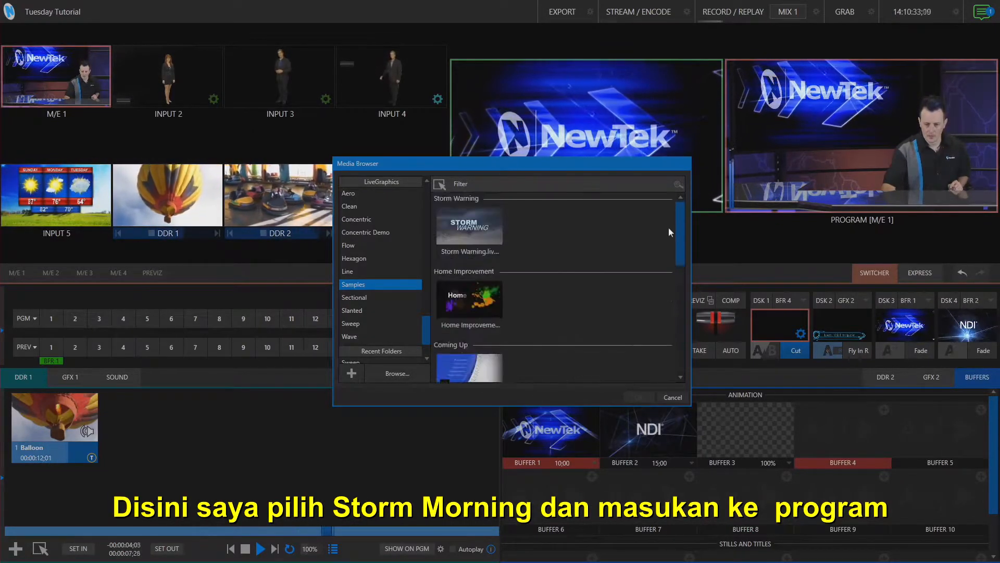
{"action": "left_click", "coordinate": [478, 223]}
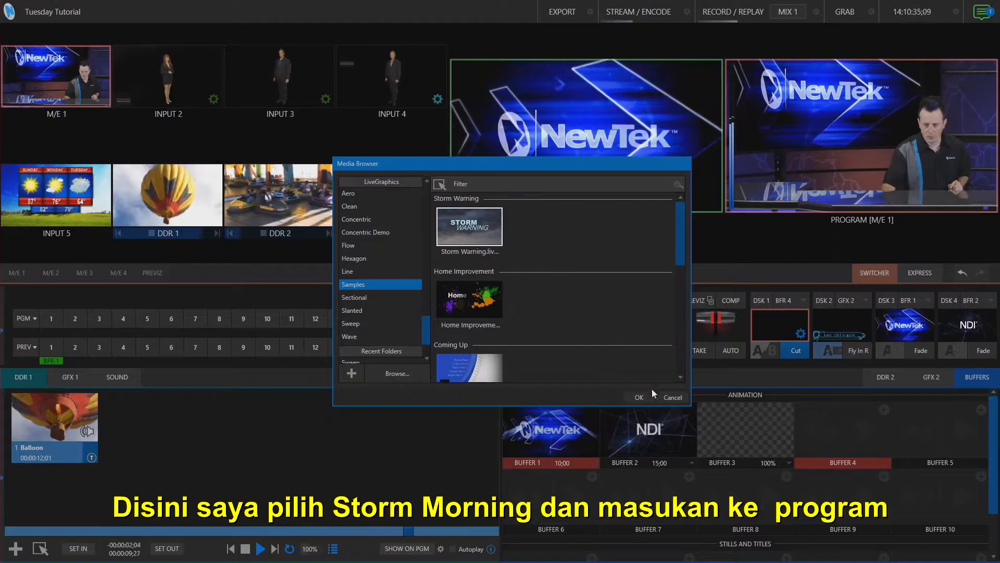
{"action": "left_click", "coordinate": [641, 397]}
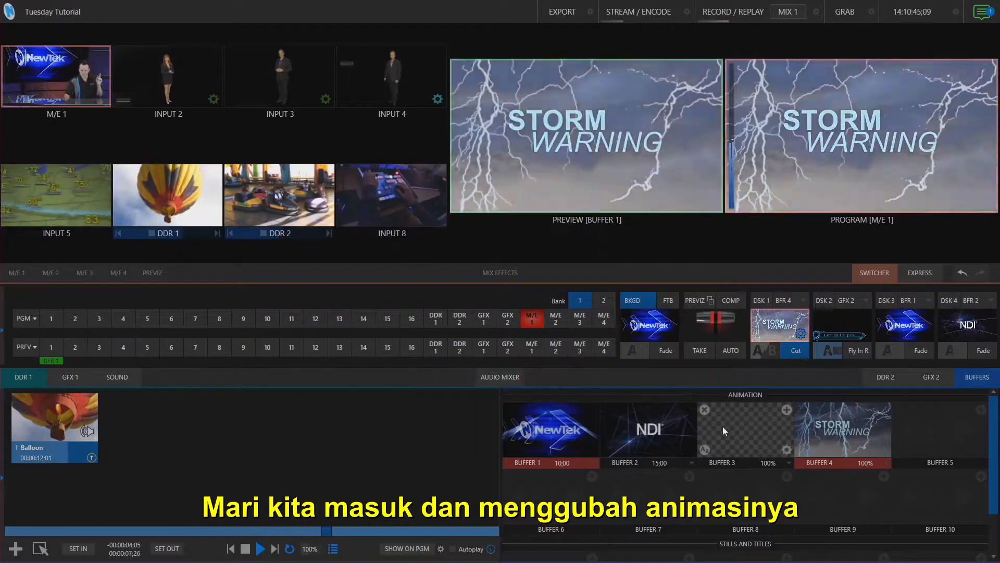
- Open the Buffer 4 title for editing and replace the word STORM with LIVE
{"action": "mouse_move", "coordinate": [885, 450]}
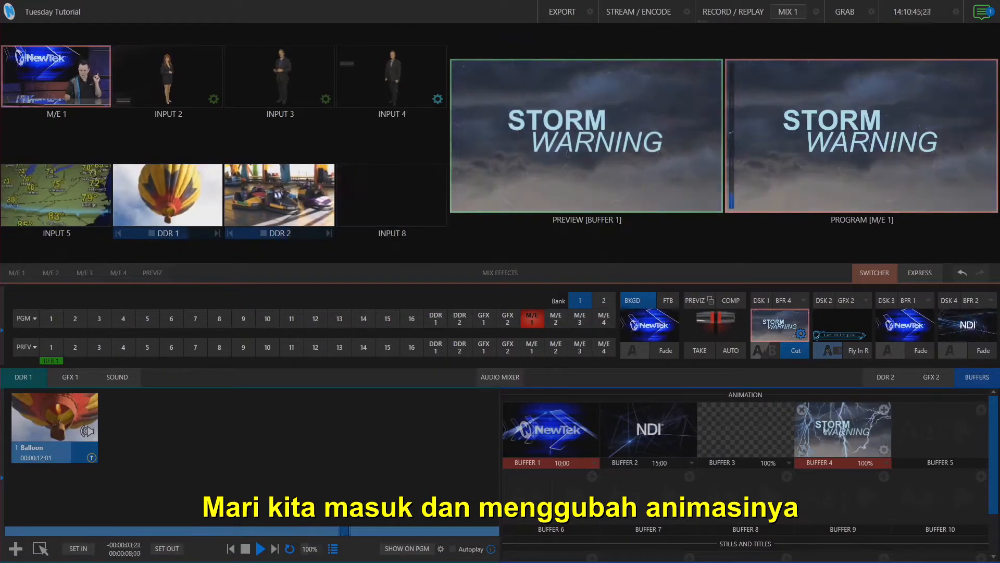
{"action": "left_click", "coordinate": [884, 450]}
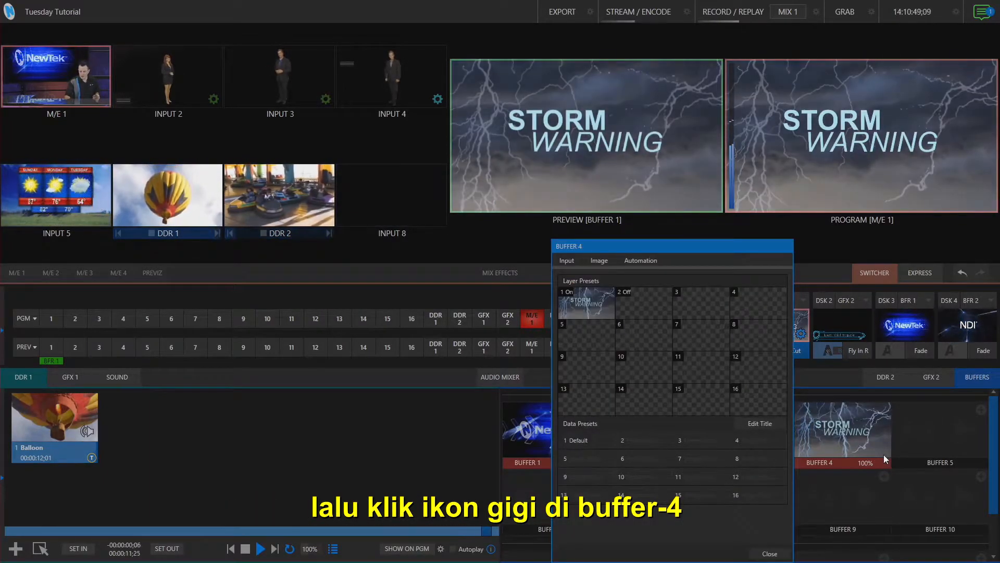
{"action": "left_click", "coordinate": [751, 427]}
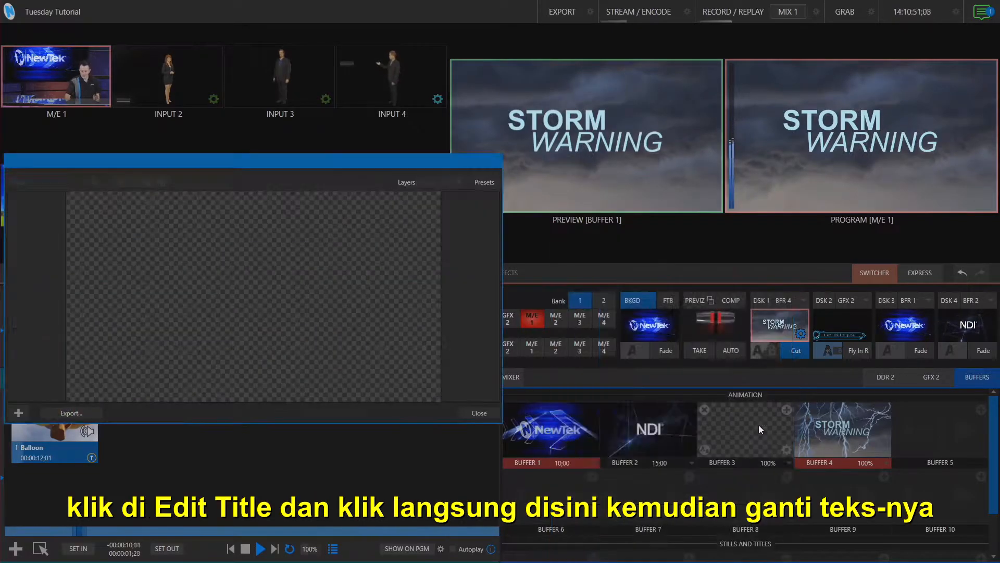
{"action": "double_click", "coordinate": [214, 263]}
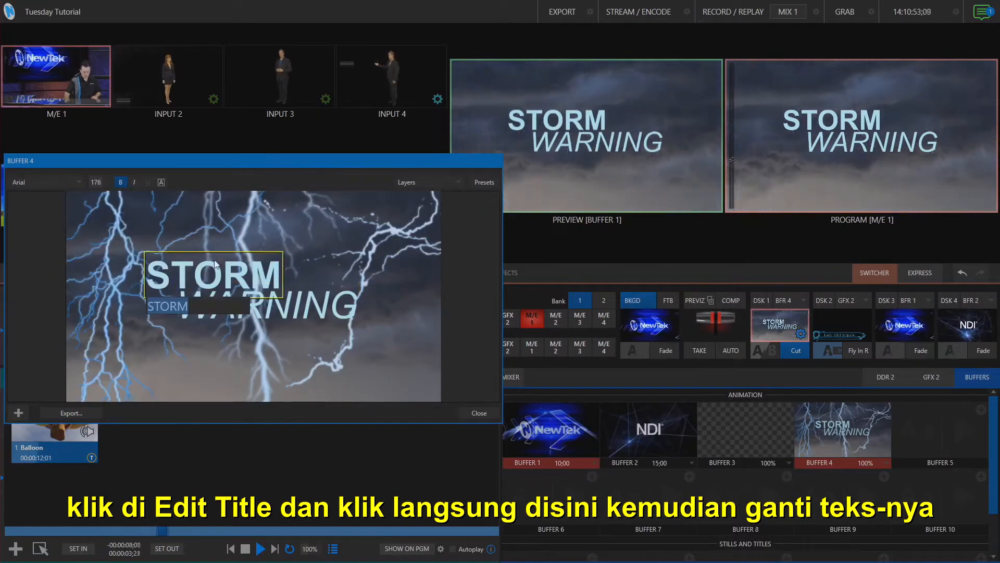
{"action": "type", "text": "LIVE"}
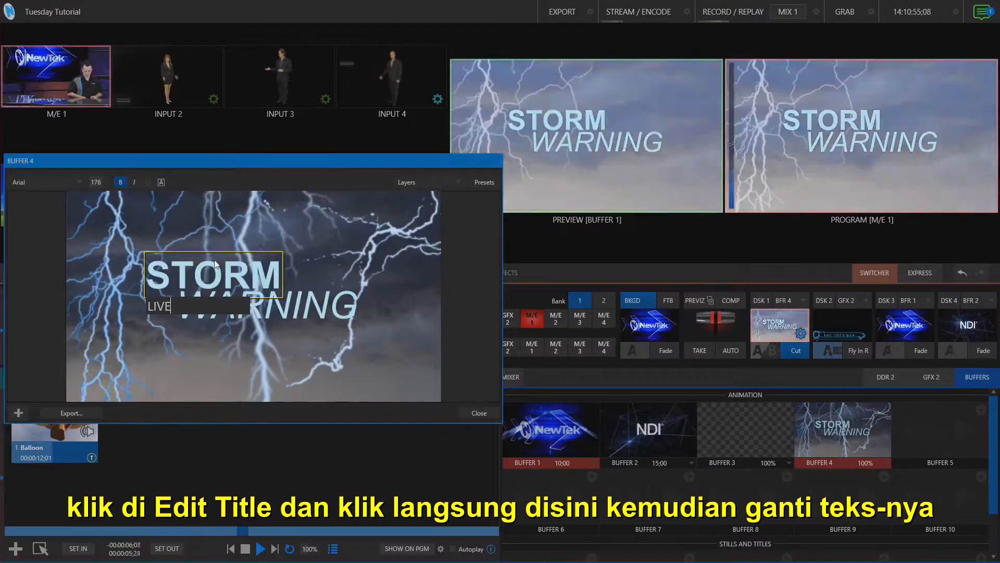
{"action": "key", "text": "Return"}
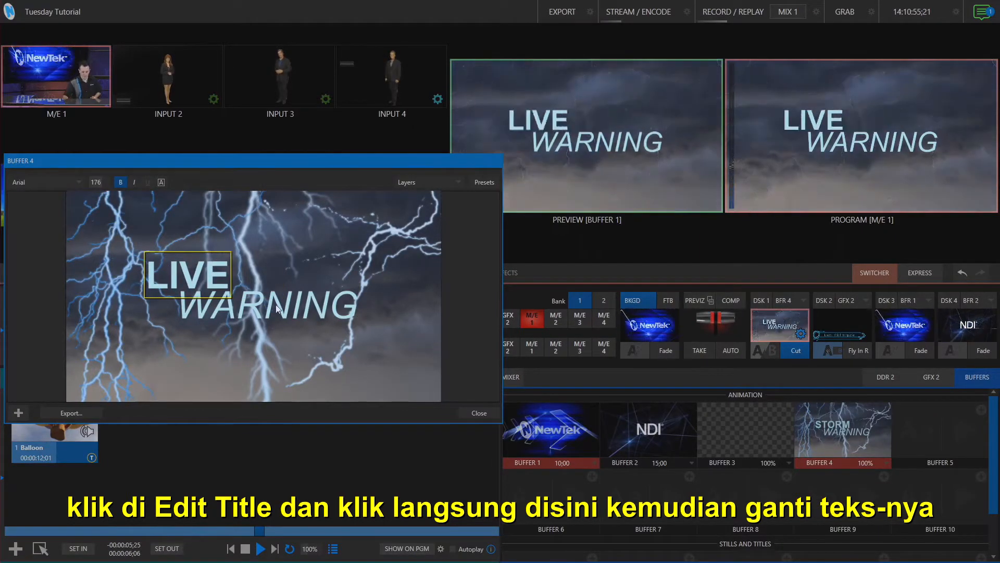
- Replace the title's second word, WARNING, with GRAPHICS
{"action": "double_click", "coordinate": [278, 305]}
{"action": "type", "text": "GRAPH"}
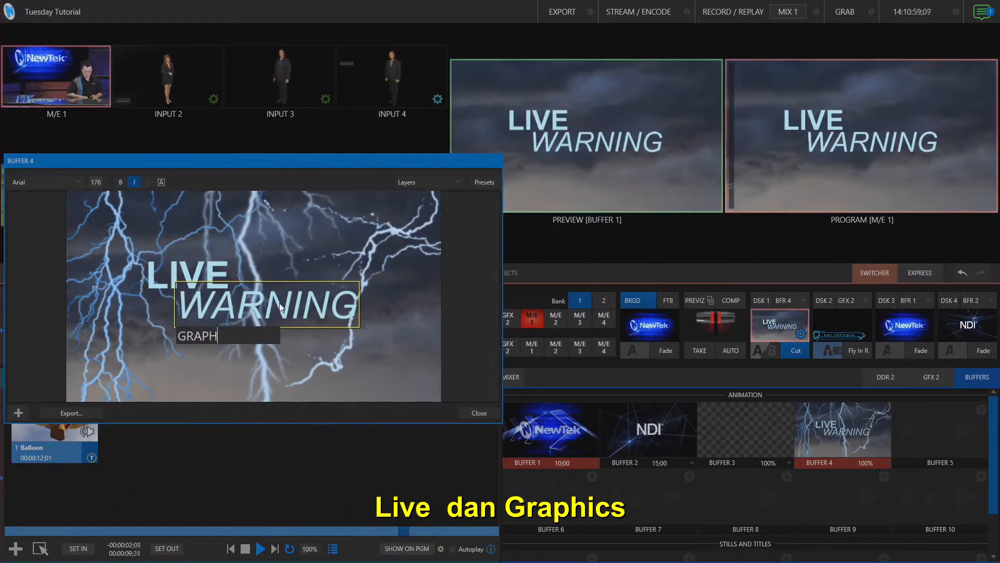
{"action": "type", "text": "ICS"}
{"action": "key", "text": "Return"}
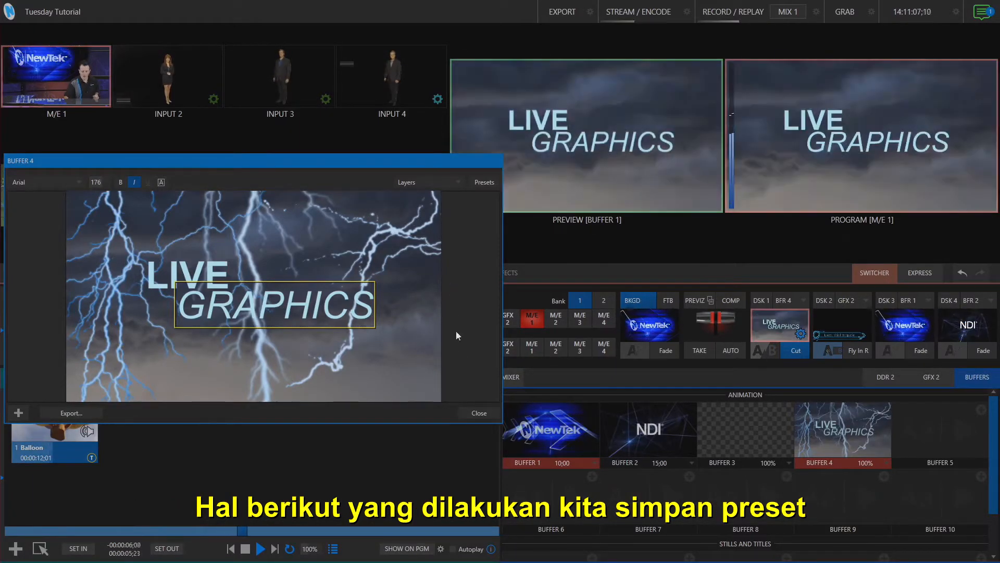
- Store the edited title text as data preset 5 and rename the preset LIVE GRAPHICS
{"action": "left_click", "coordinate": [485, 182]}
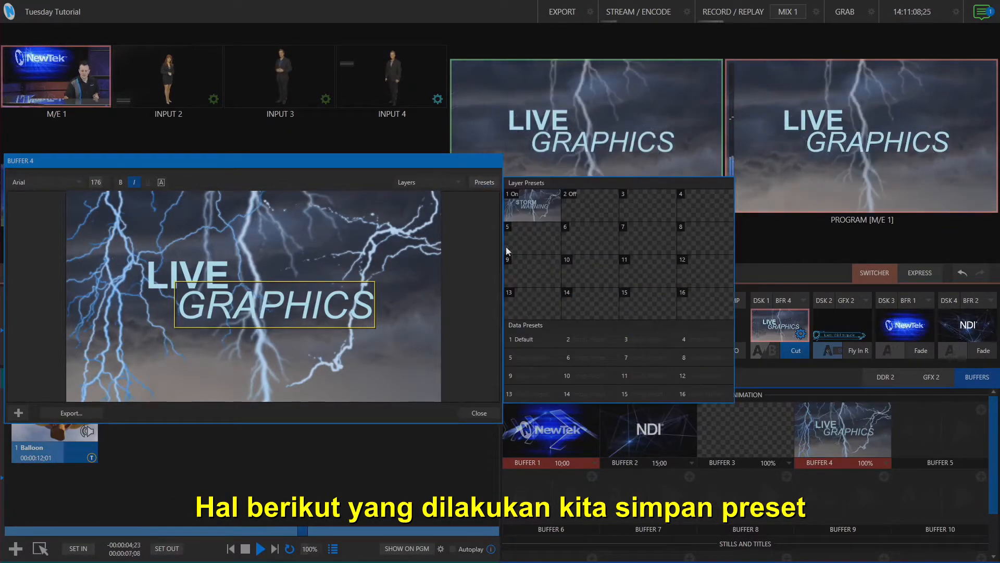
{"action": "left_click", "coordinate": [553, 358]}
{"action": "right_click", "coordinate": [533, 358]}
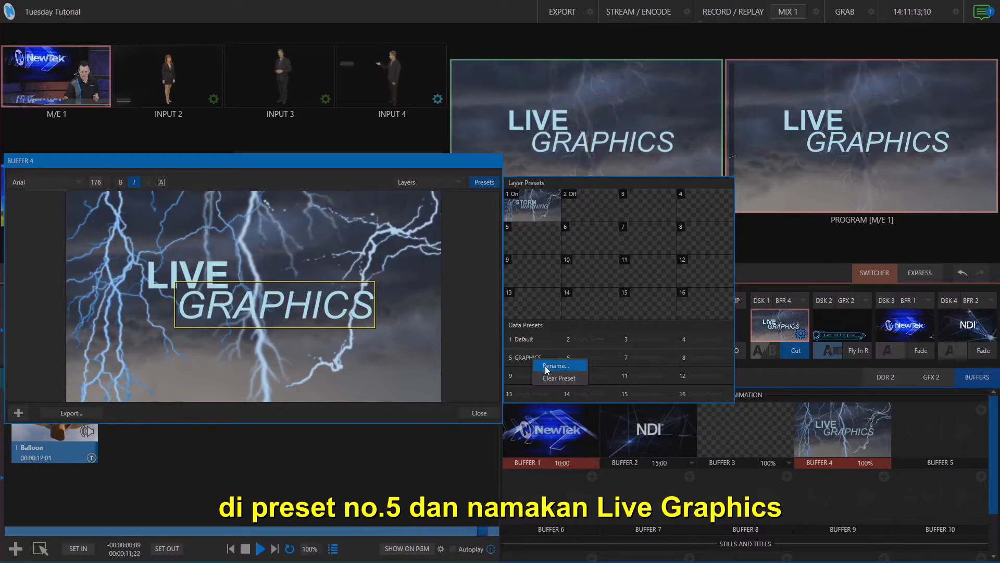
{"action": "left_click", "coordinate": [545, 366]}
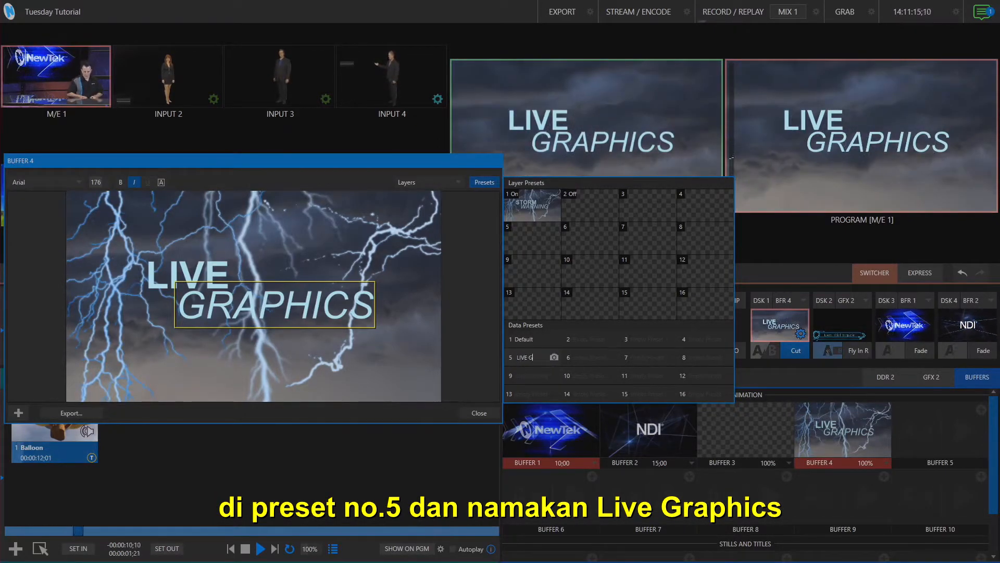
{"action": "type", "text": "RAPHICS"}
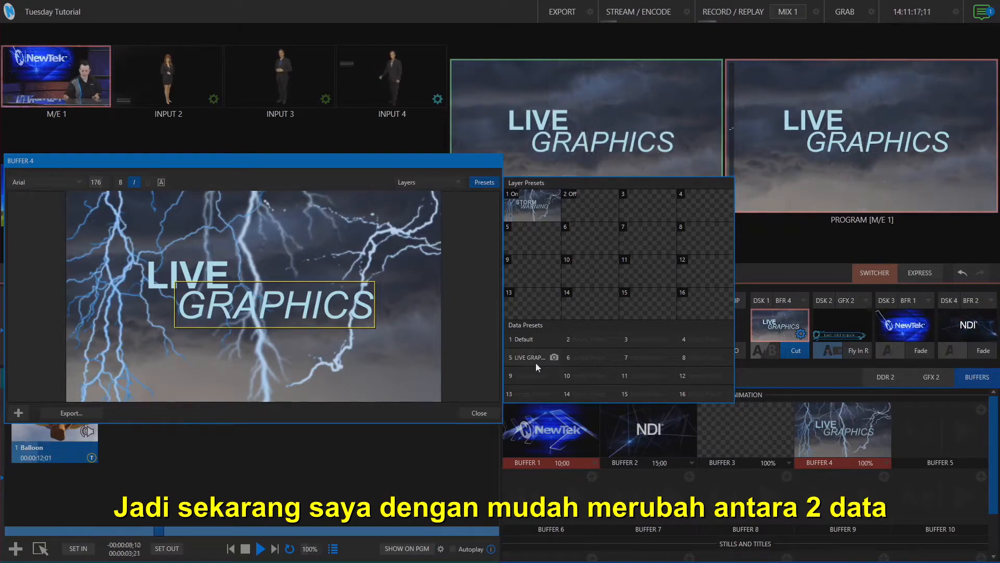
- Switch the Buffer 4 title to the Default data preset and back to the LIVE GRAPHICS data preset
{"action": "left_click", "coordinate": [523, 339]}
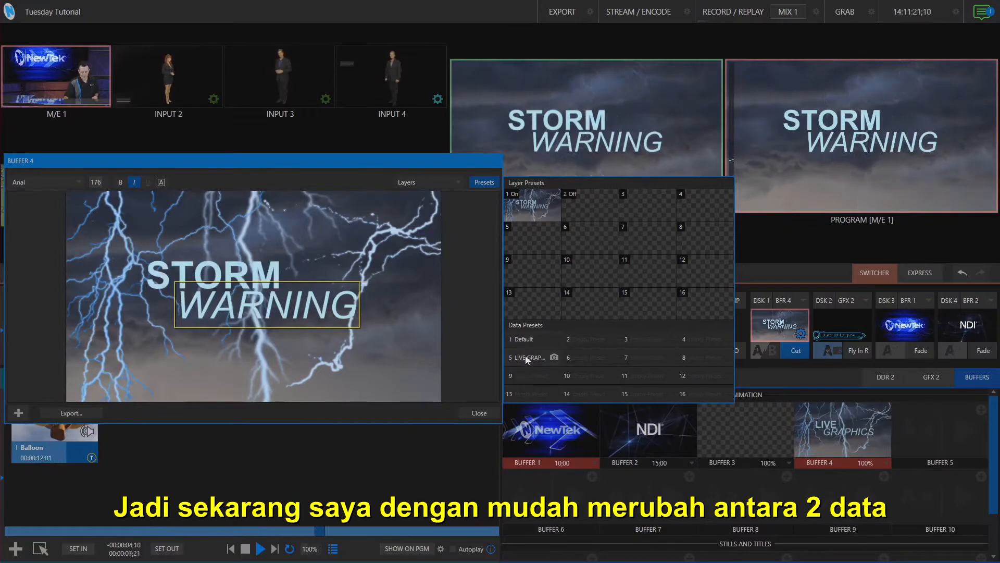
{"action": "left_click", "coordinate": [526, 356]}
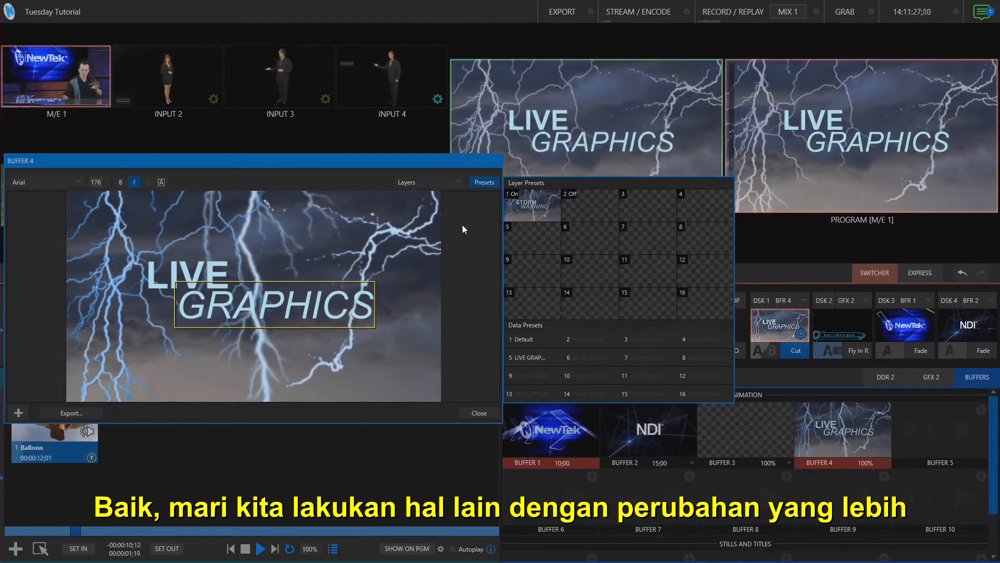
- Hide the STORM, WARNING and BG layers of the Buffer 4 title, leaving only the three lightning bolt layers visible
{"action": "left_click", "coordinate": [455, 181]}
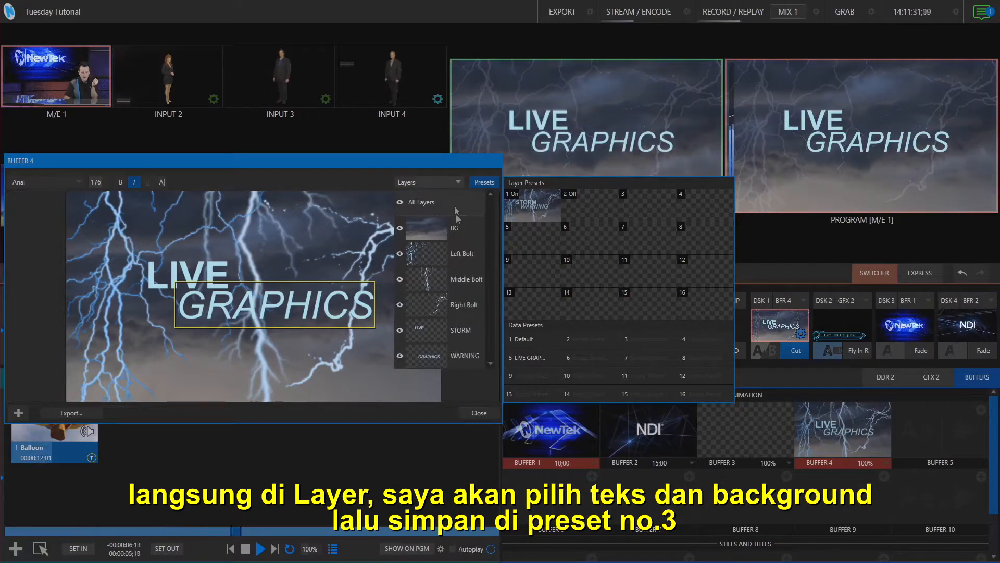
{"action": "left_click", "coordinate": [466, 329]}
{"action": "left_click", "coordinate": [466, 355]}
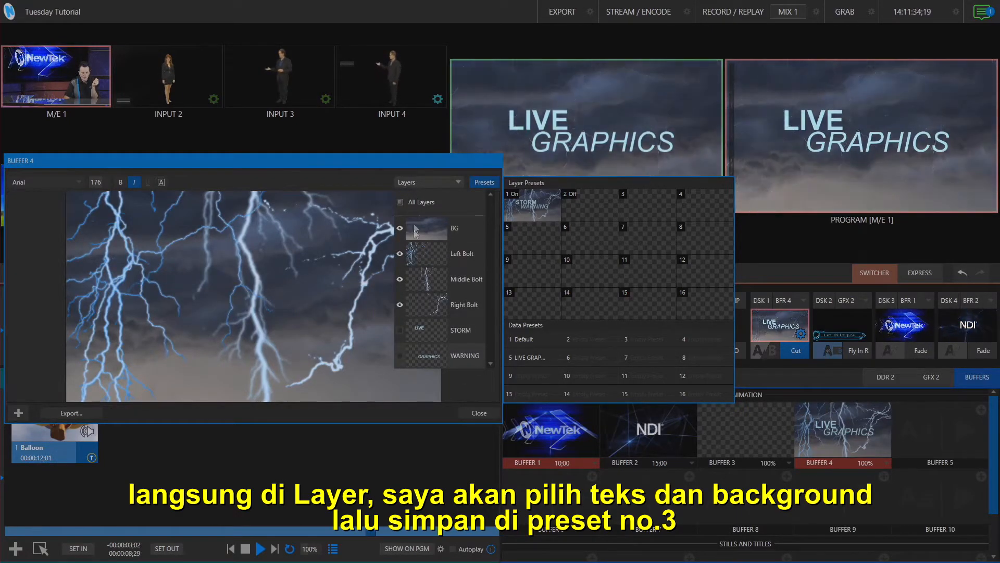
{"action": "left_click", "coordinate": [433, 228]}
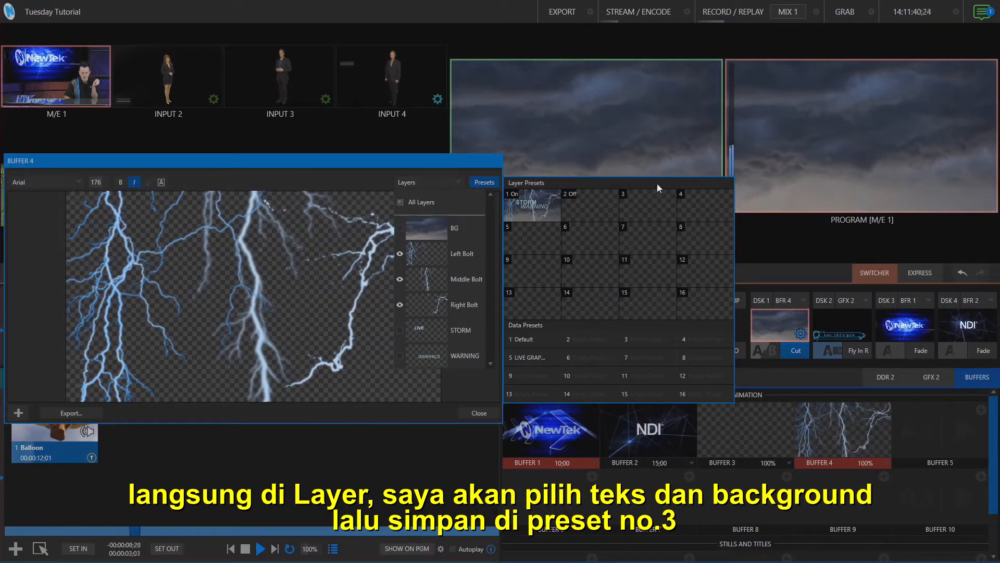
- Store the bolts-only layer visibility as layer preset 3 and close the Buffer 4 title editor
{"action": "left_click", "coordinate": [657, 185]}
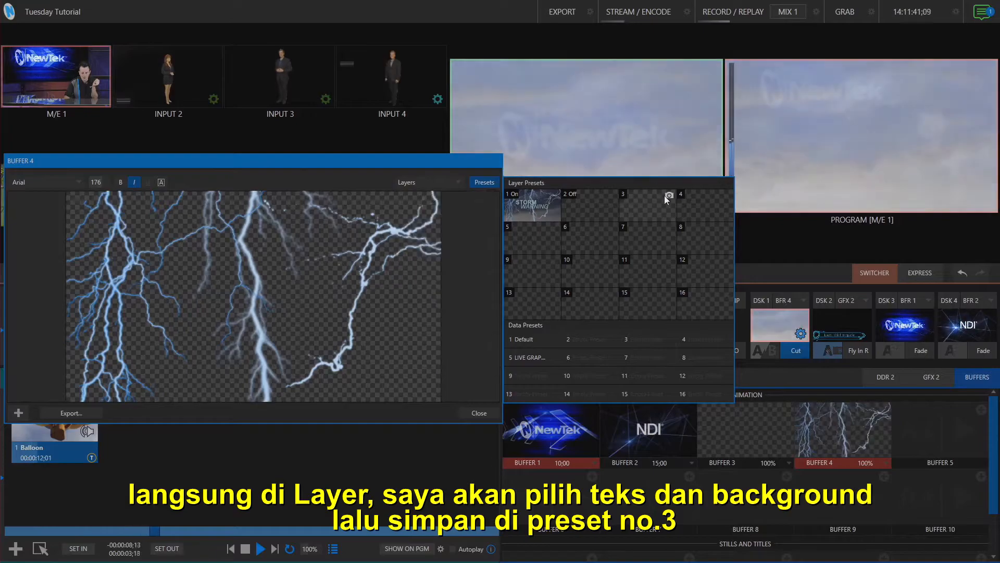
{"action": "left_click", "coordinate": [669, 196]}
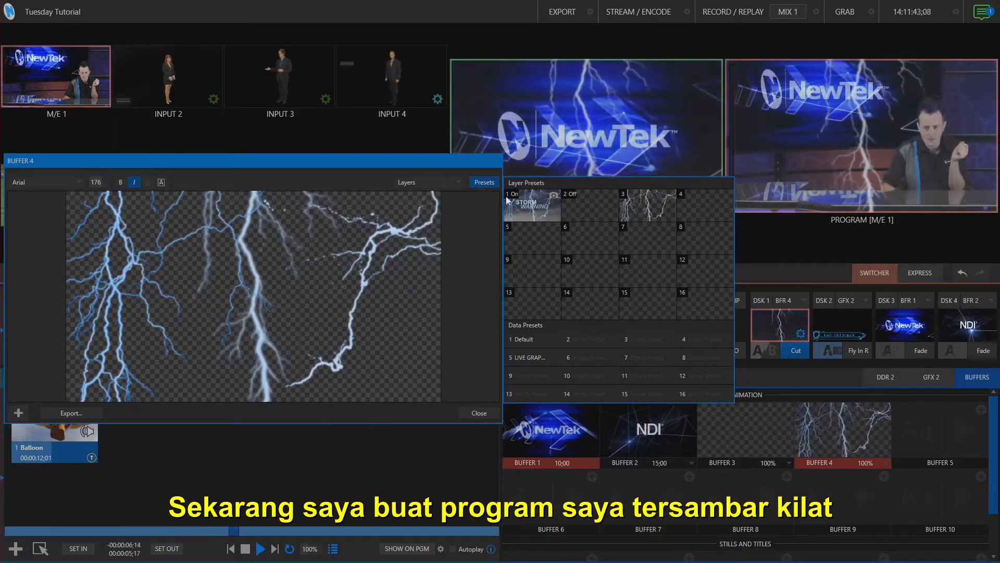
{"action": "left_click", "coordinate": [480, 414]}
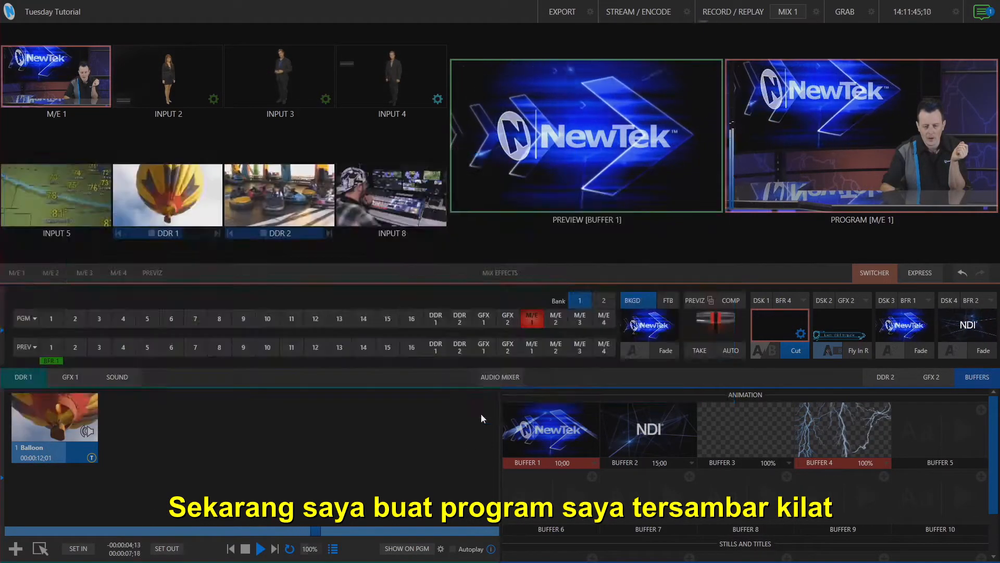